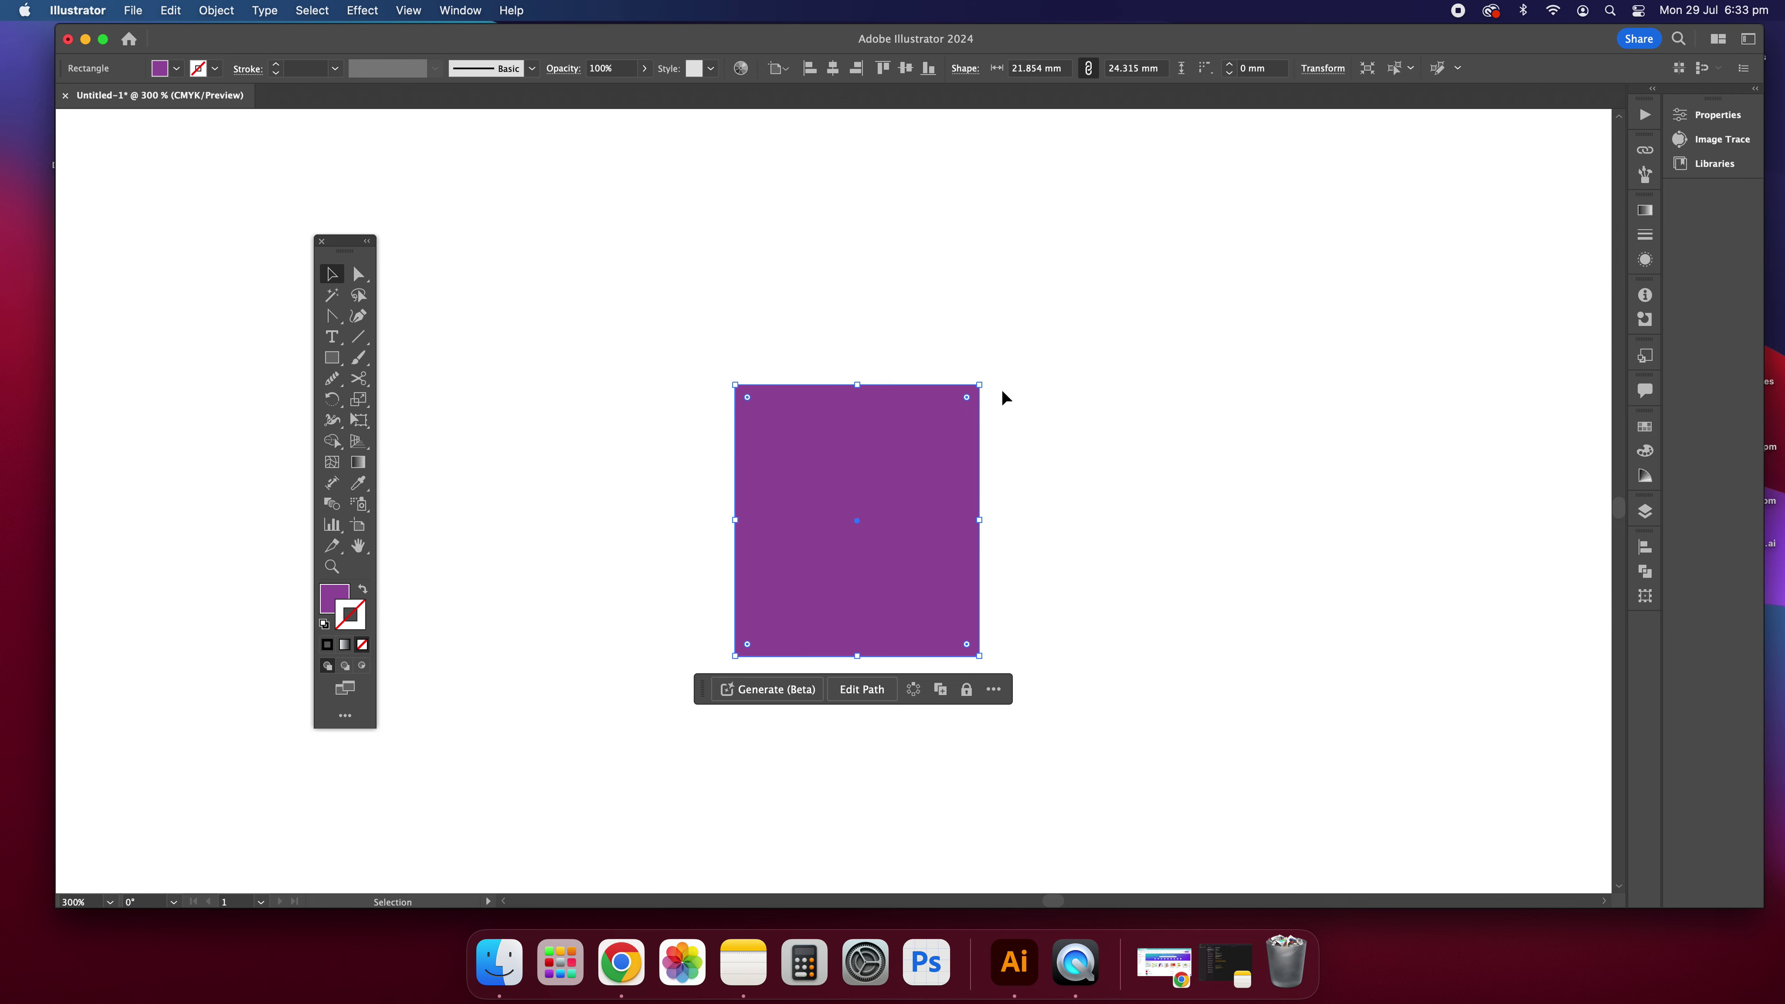
Step: Try rotating the purple rectangle freehand with the Rotate tool about several different pivot points
left_click(1167, 575)
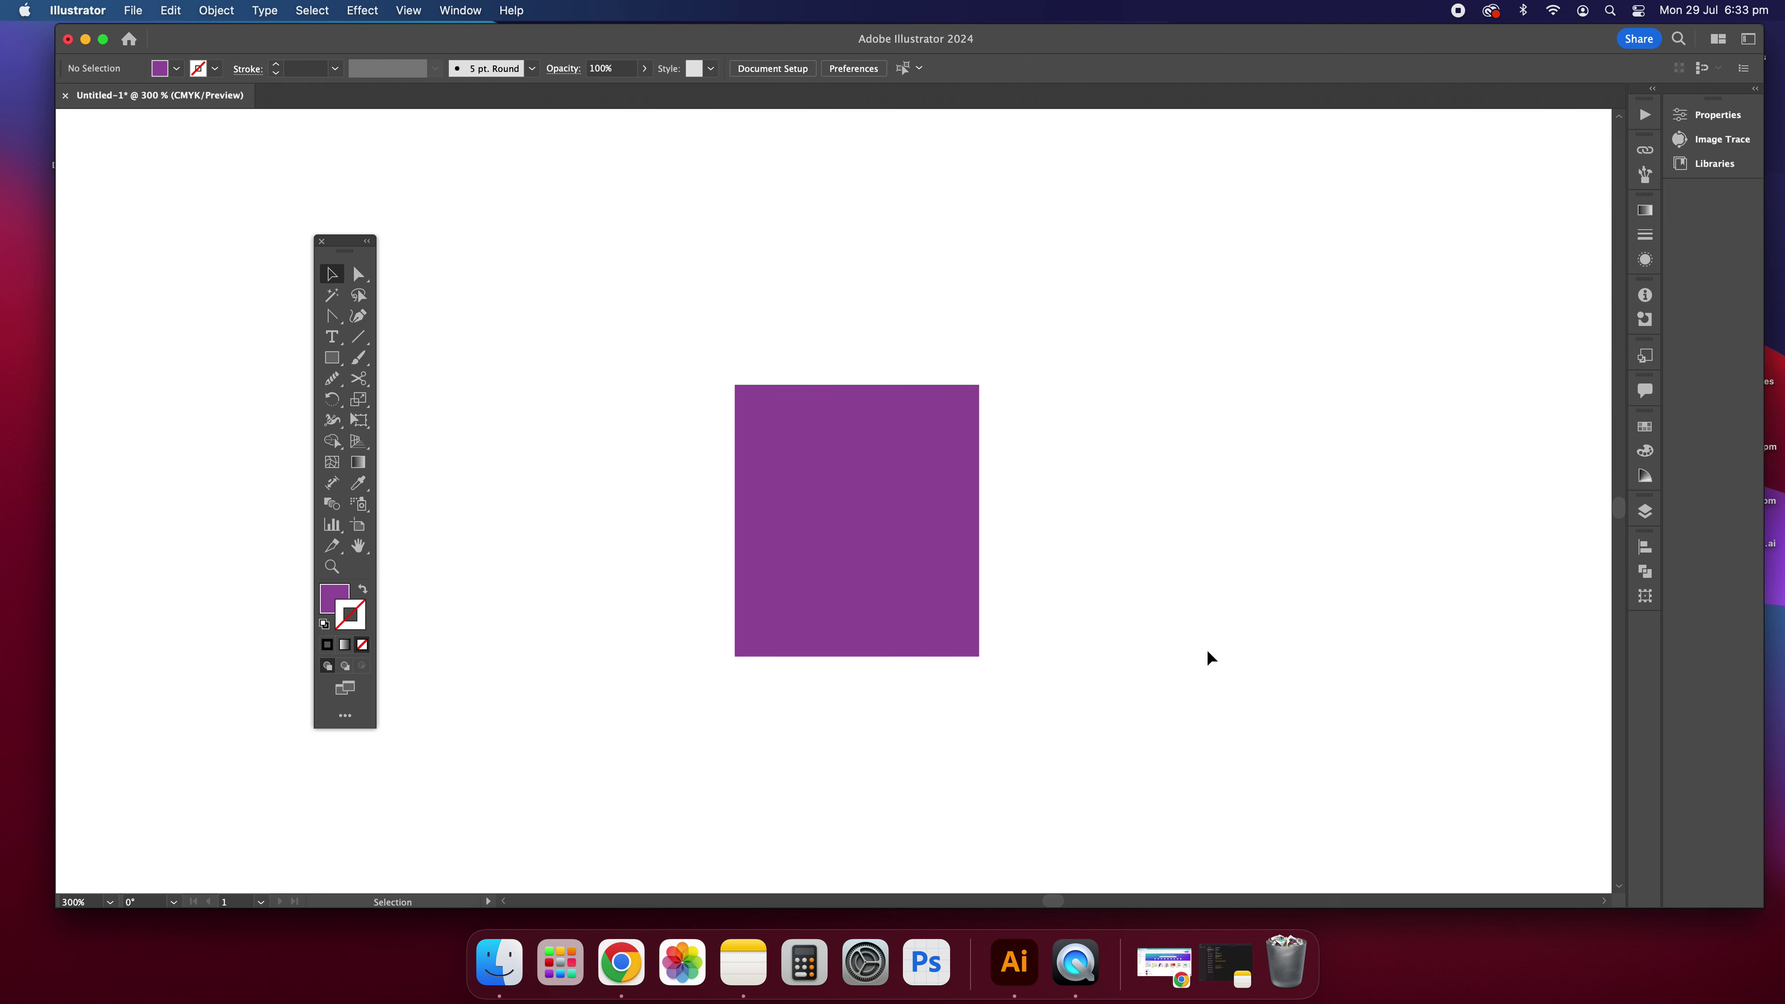
left_click(333, 401)
left_click(331, 274)
left_click(880, 542)
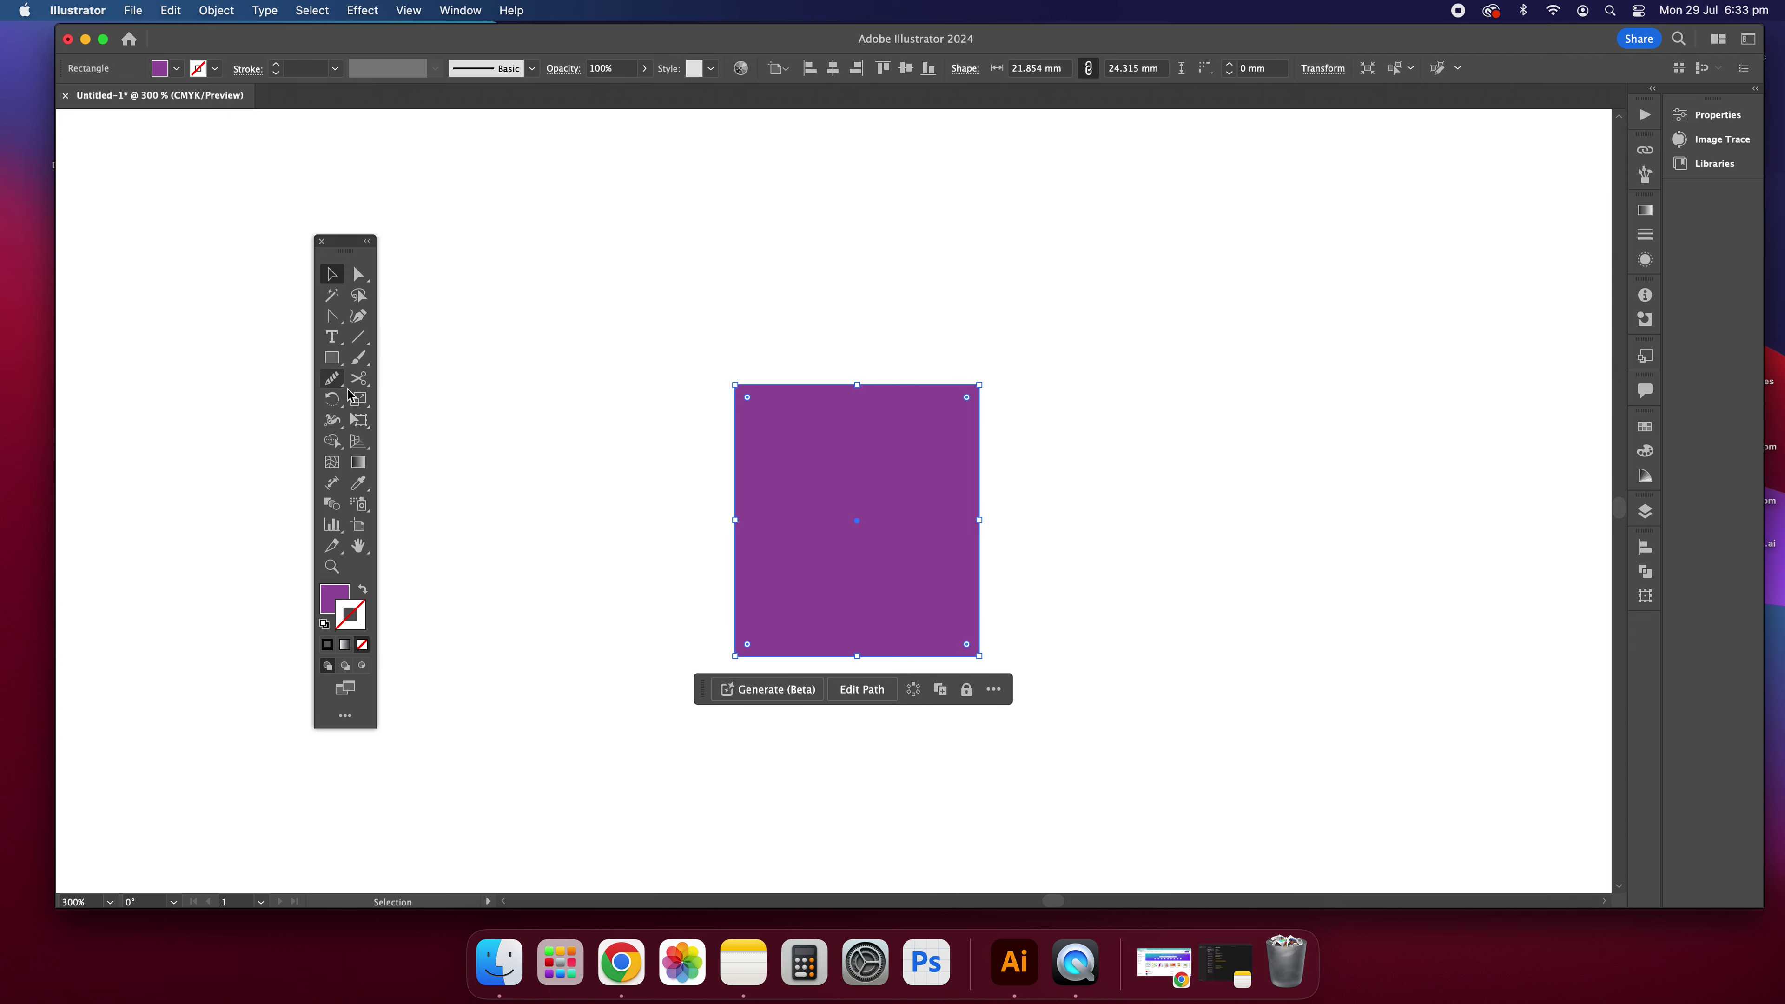
left_click(331, 398)
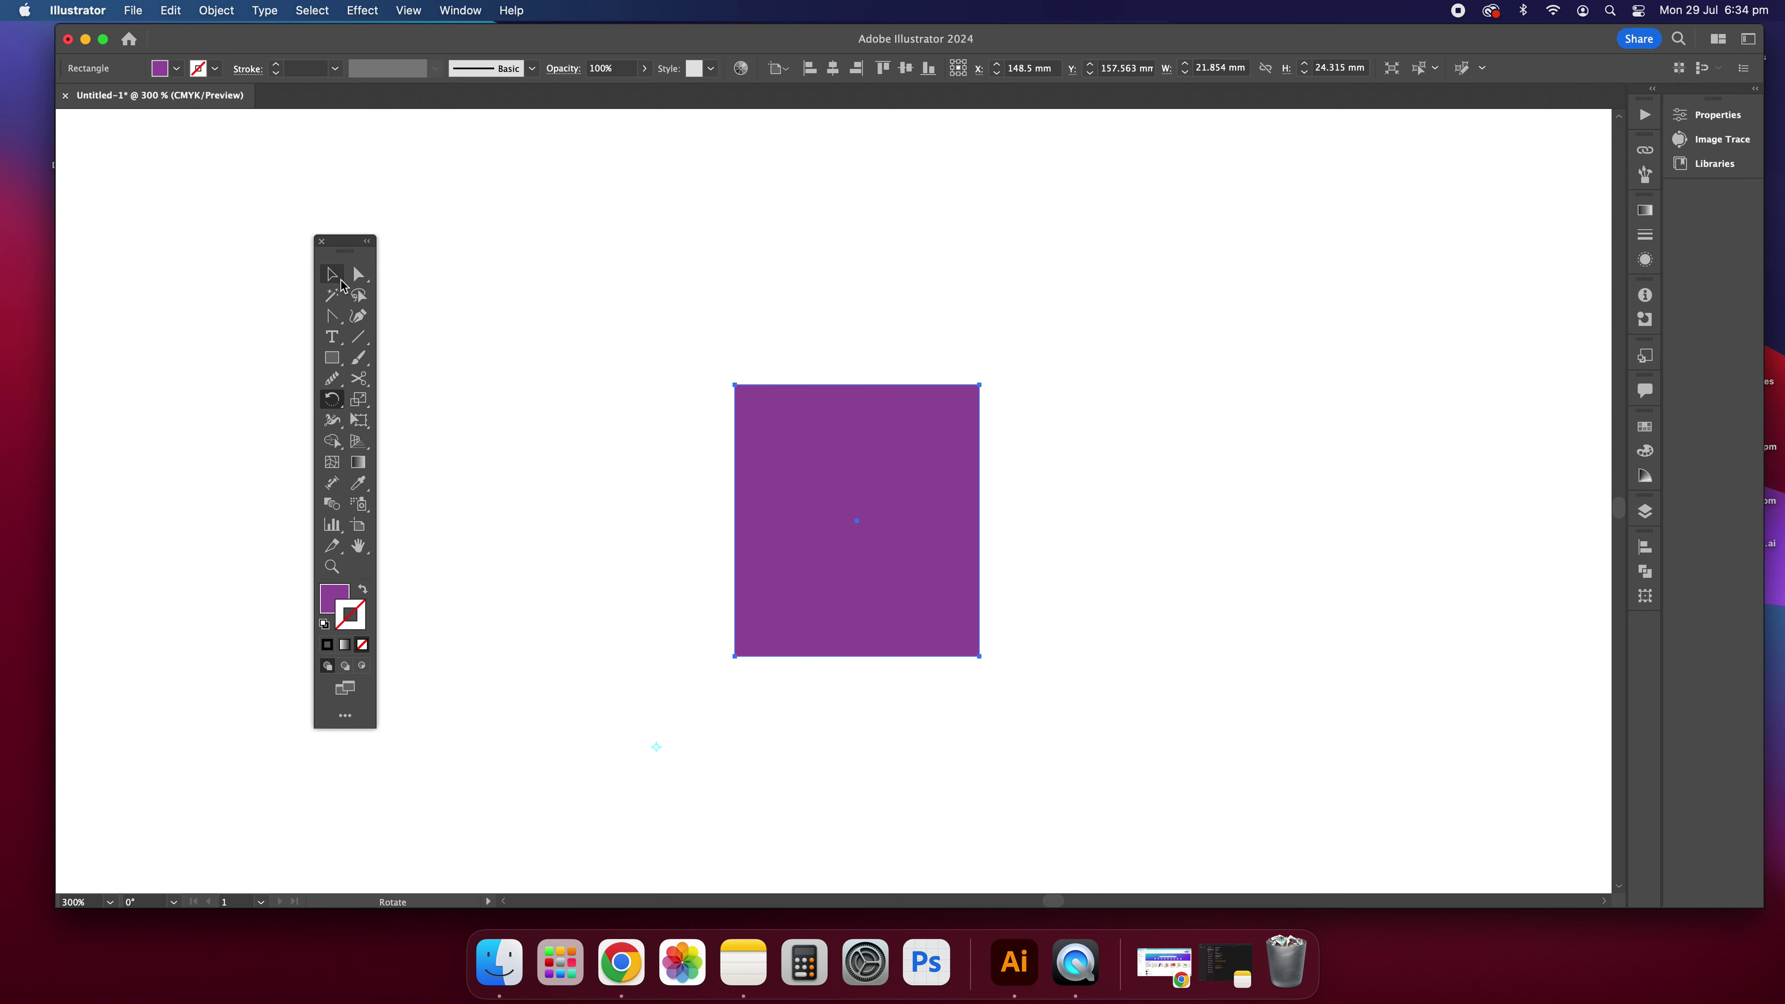
mouse_move(940, 388)
left_mouse_down()
mouse_move(1105, 602)
mouse_move(761, 414)
mouse_move(588, 412)
mouse_move(834, 453)
mouse_move(997, 606)
mouse_move(899, 524)
left_mouse_up()
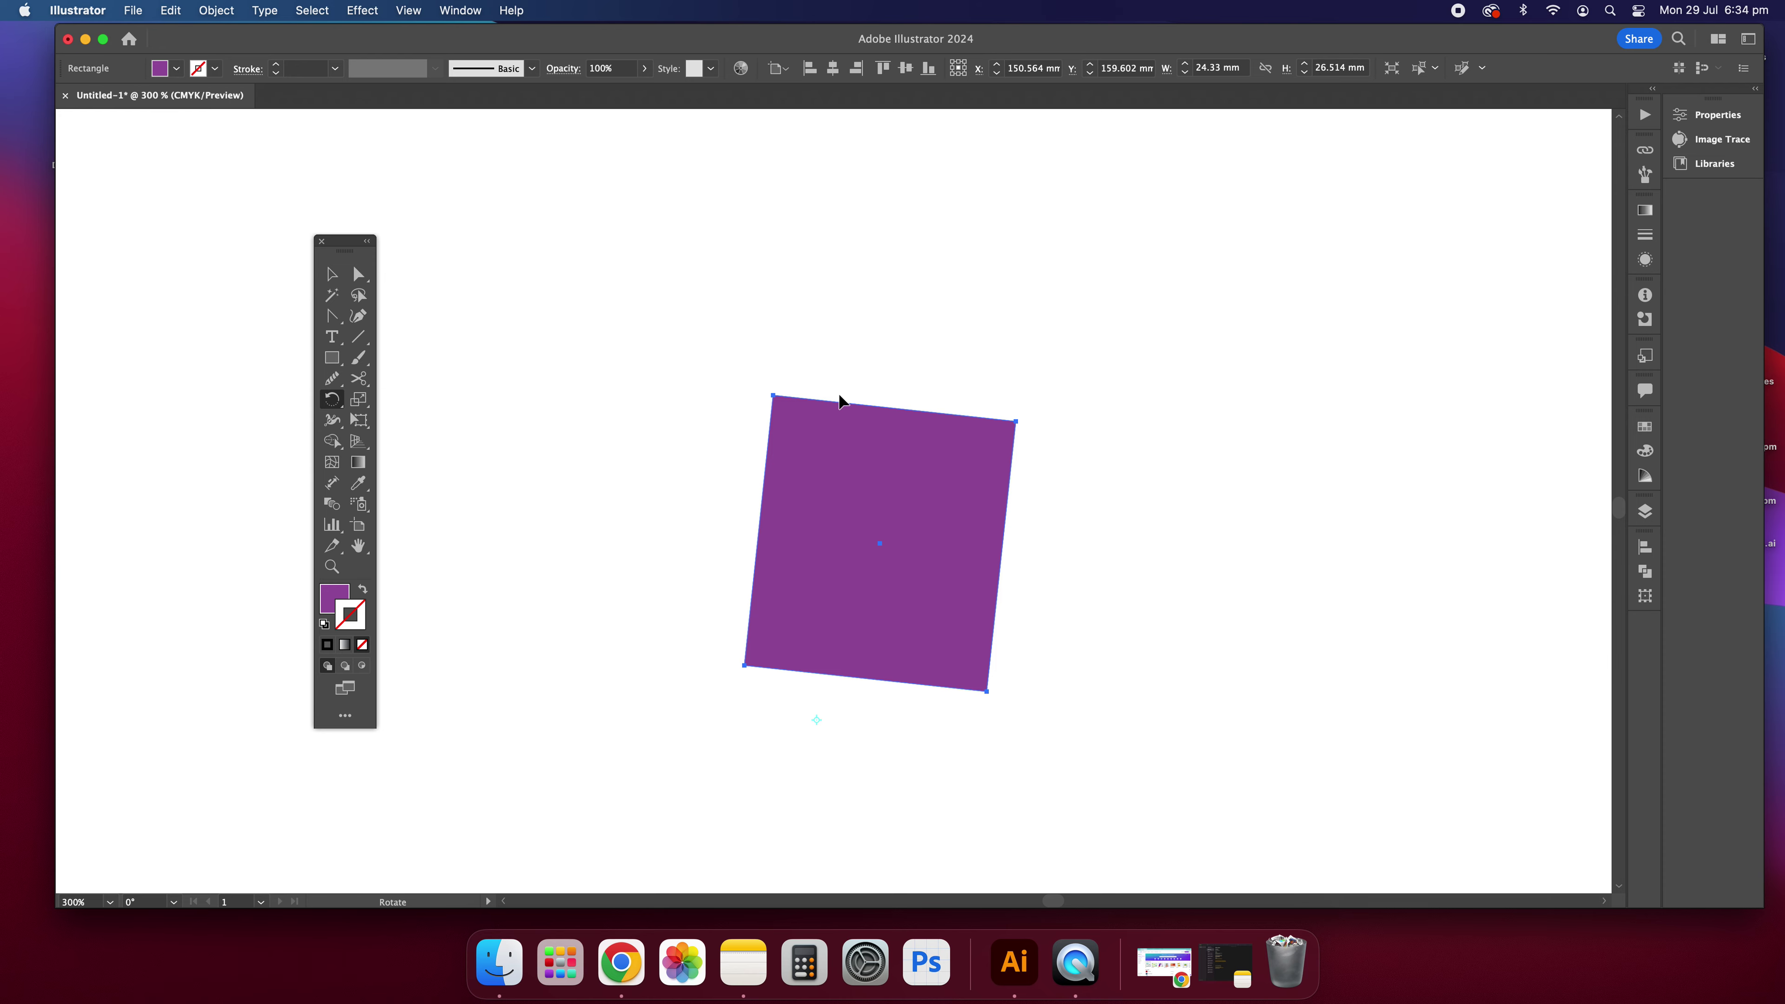
left_click_drag(798, 443, 955, 773)
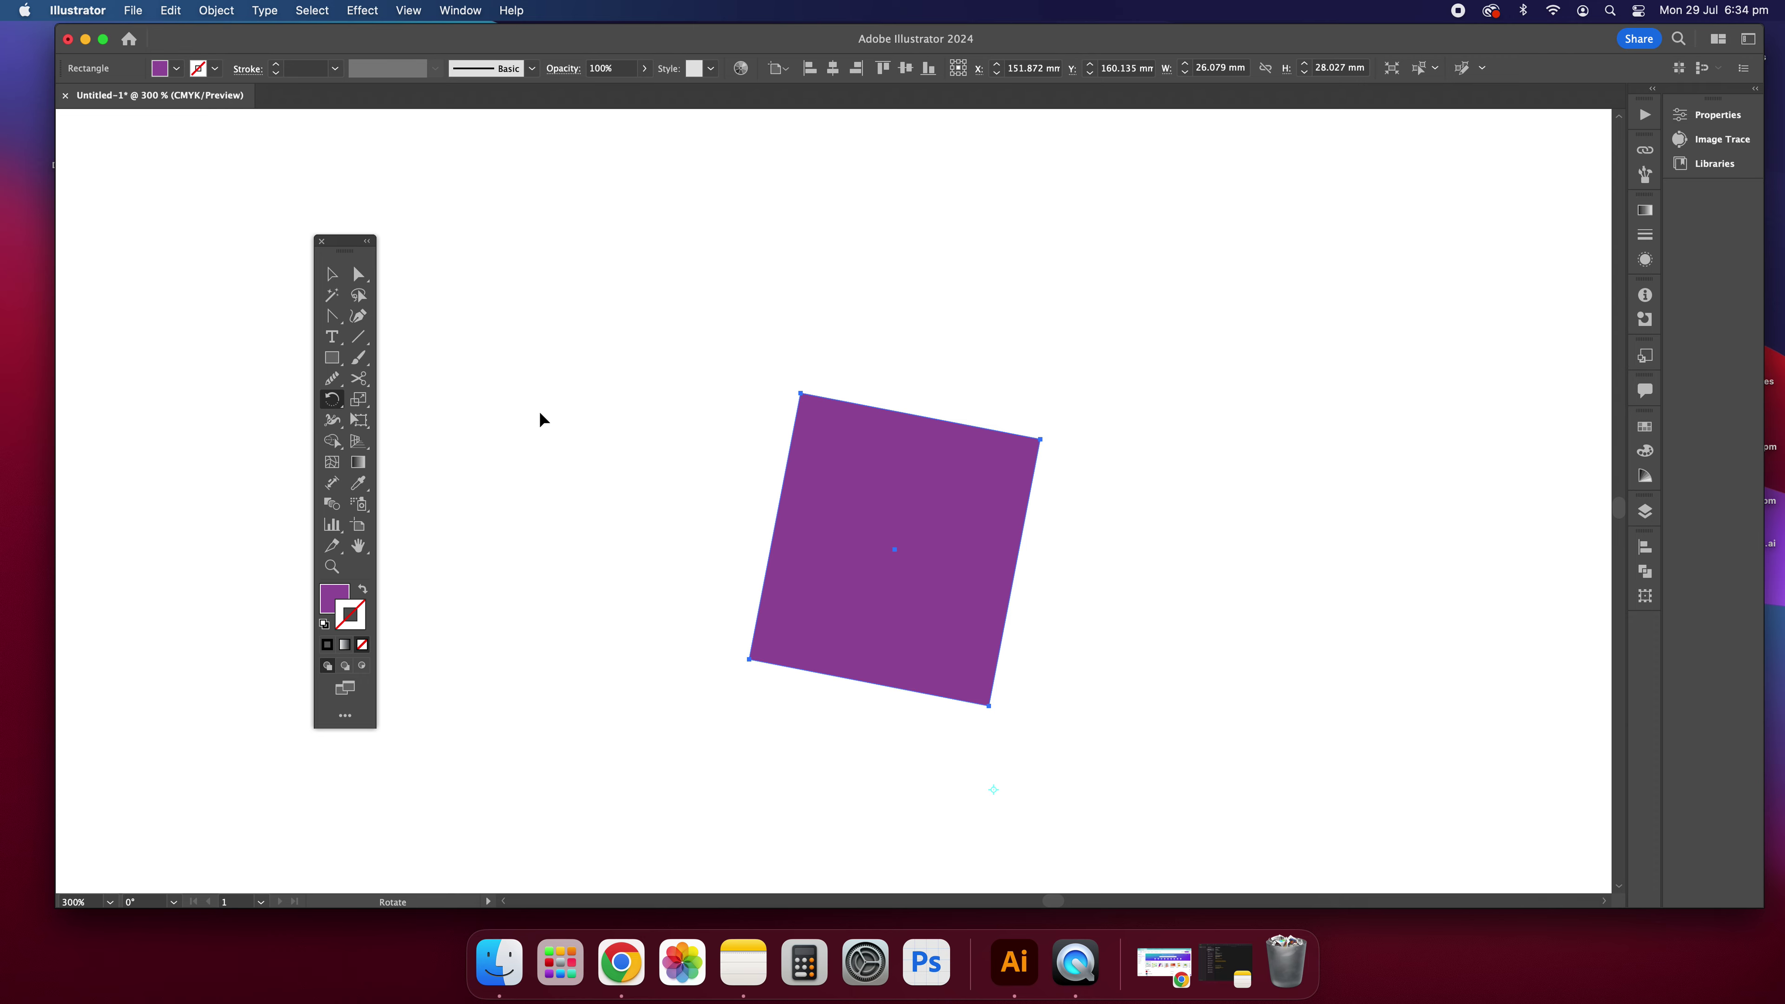
left_click_drag(916, 447, 1050, 415)
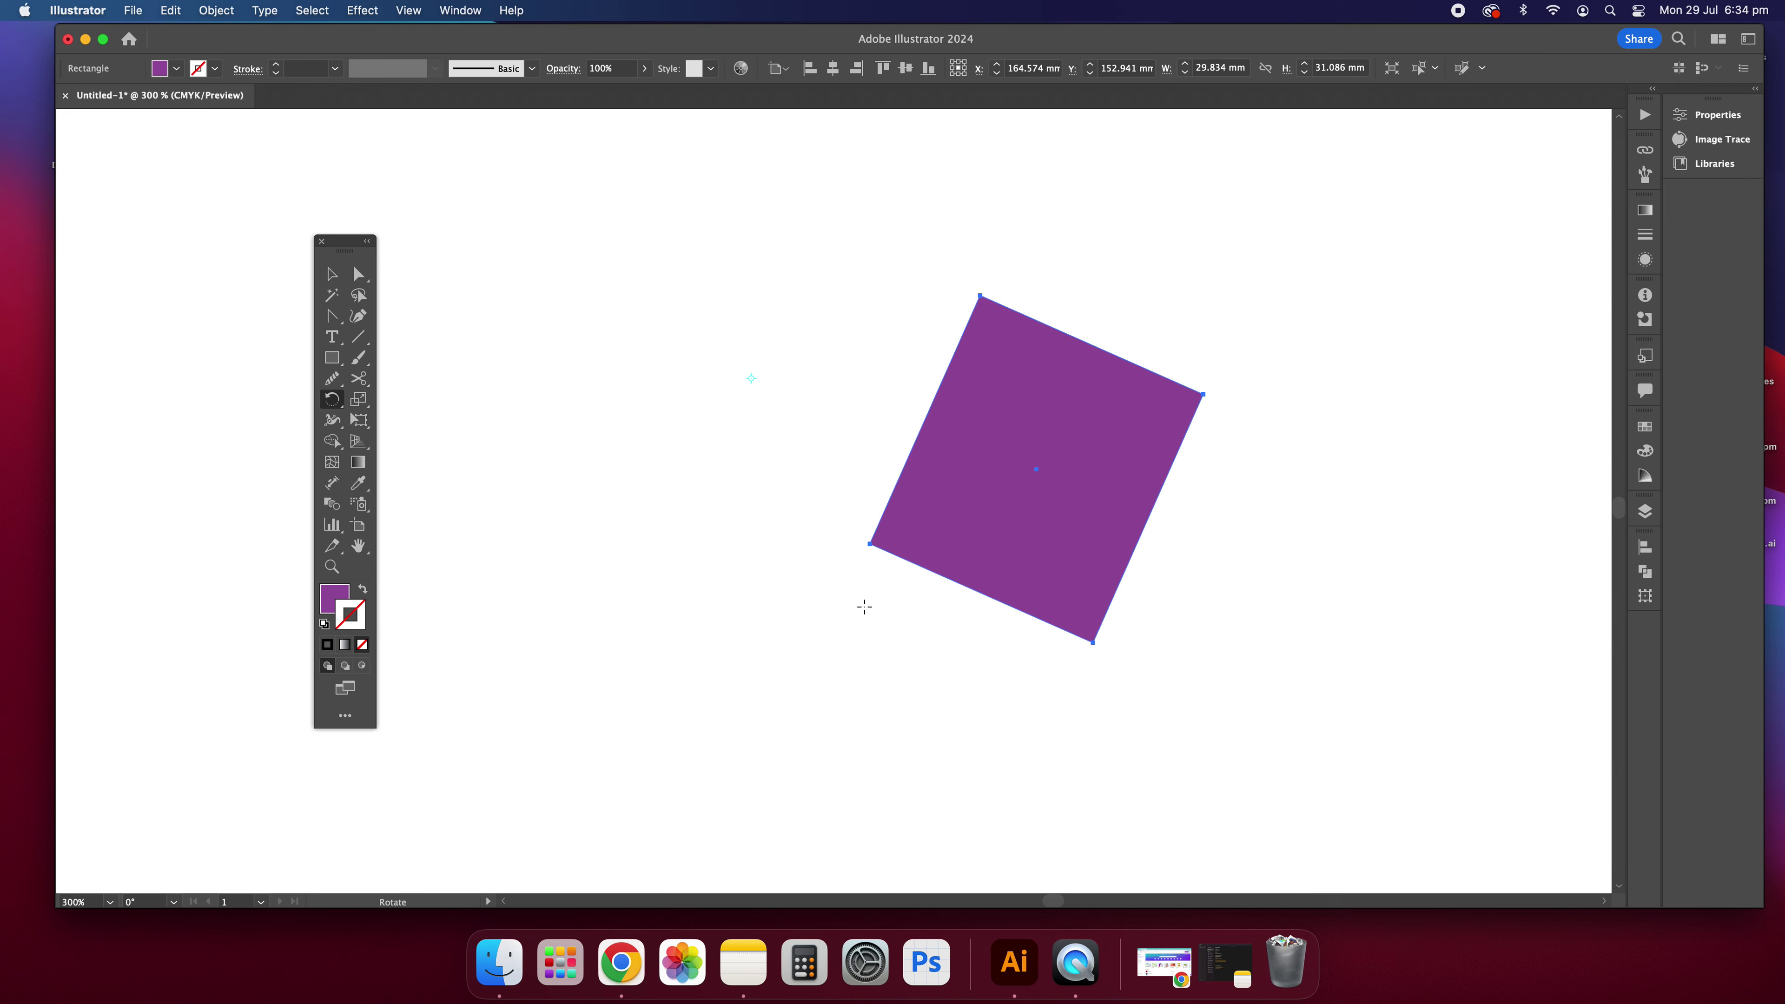
Step: Undo the rectangle's freehand rotations and the resize made before them
key("super+z")
key("super+z")
key("super+z")
key("super+z")
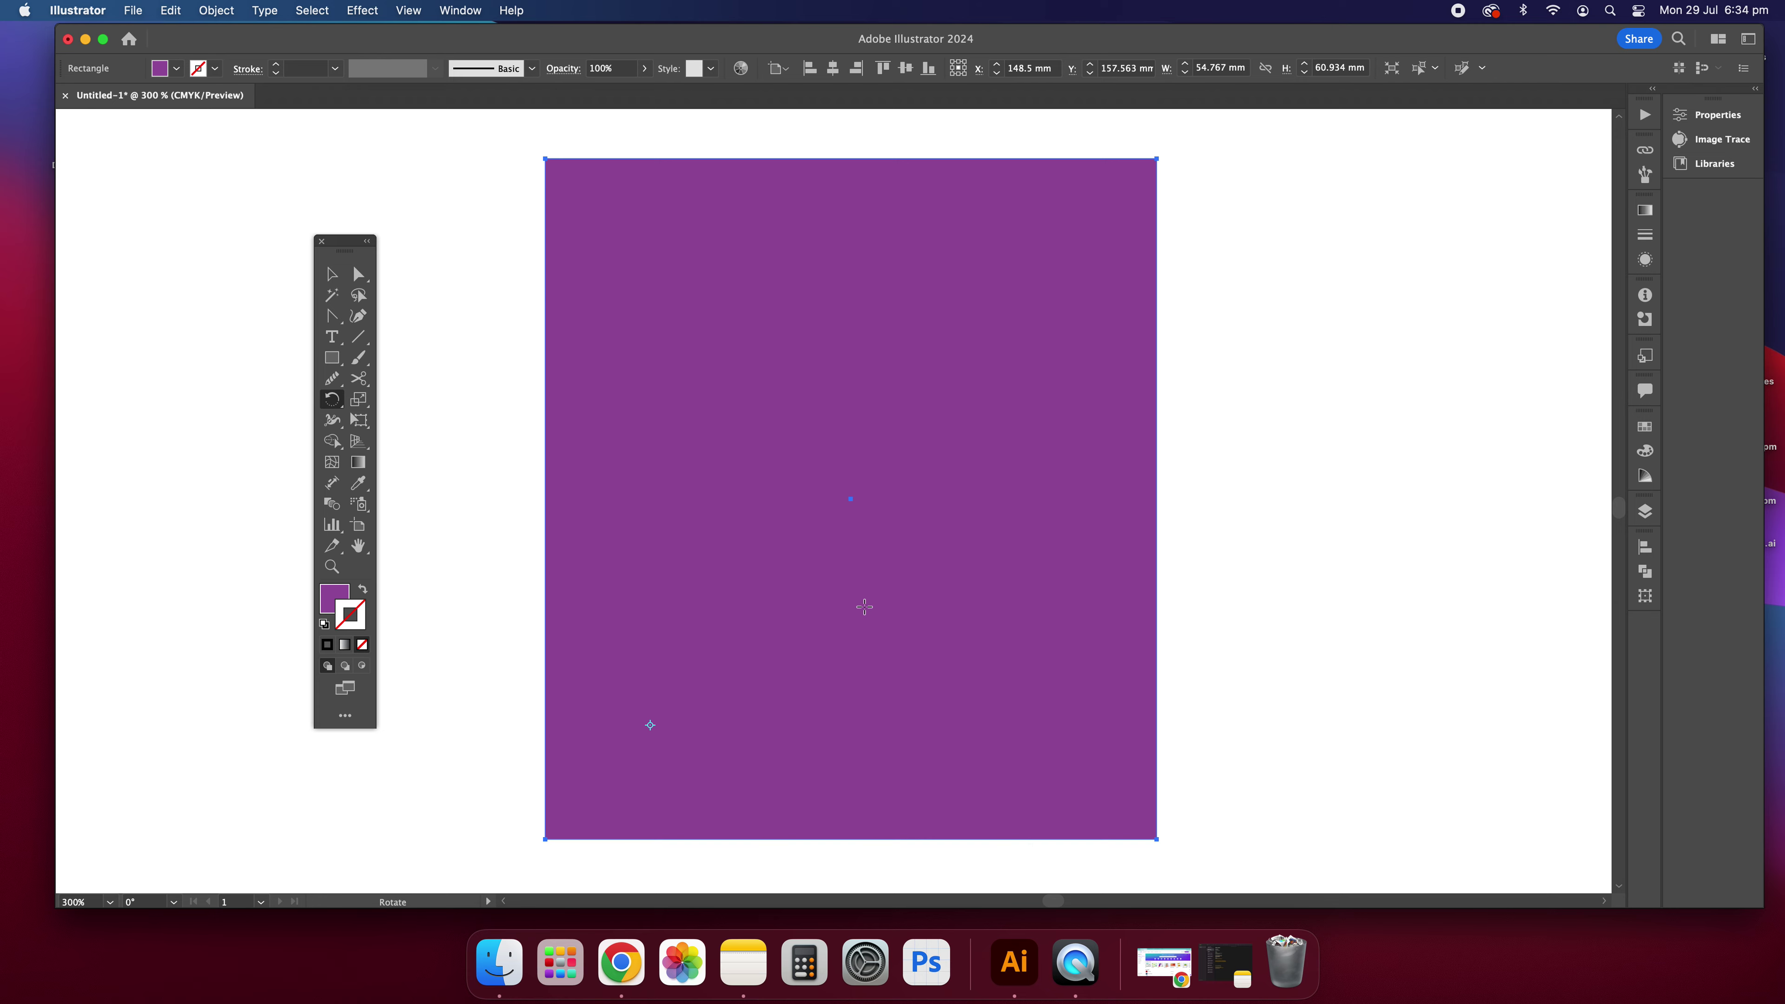
Step: Preview rotating the rectangle about its centre to 266° with the angle dial, and cancel the rotation
double_click(333, 400)
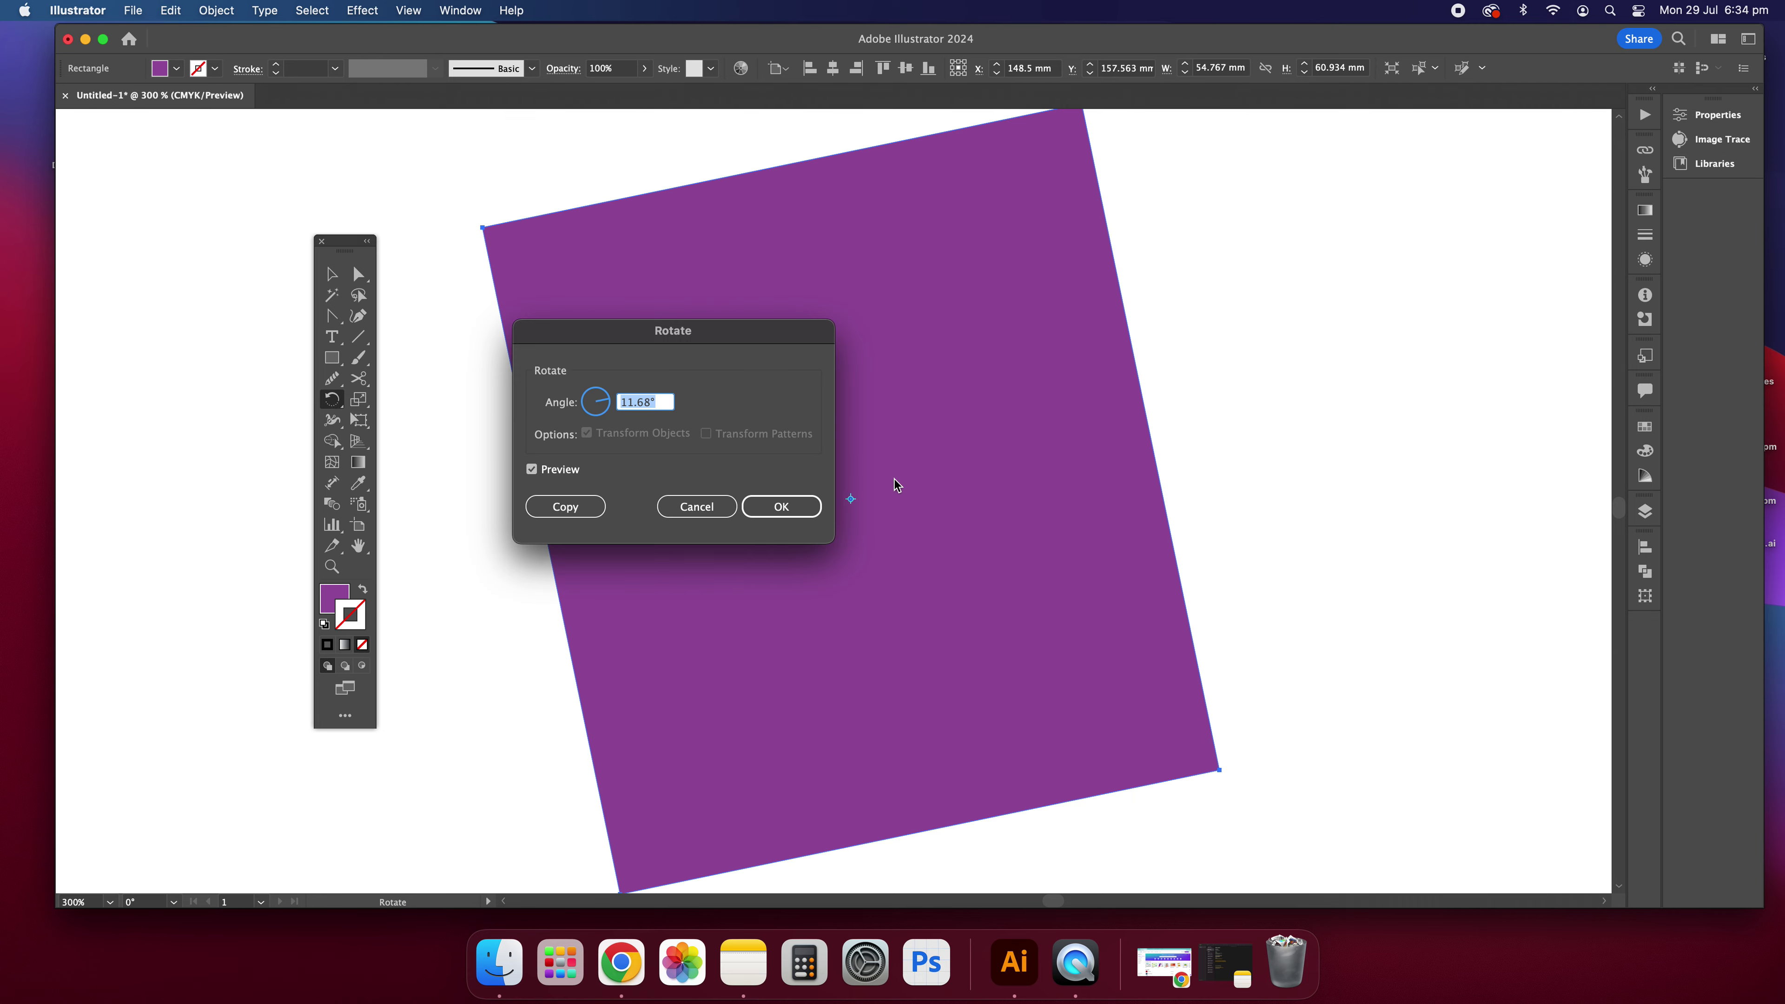
left_click(602, 414)
left_click(595, 416)
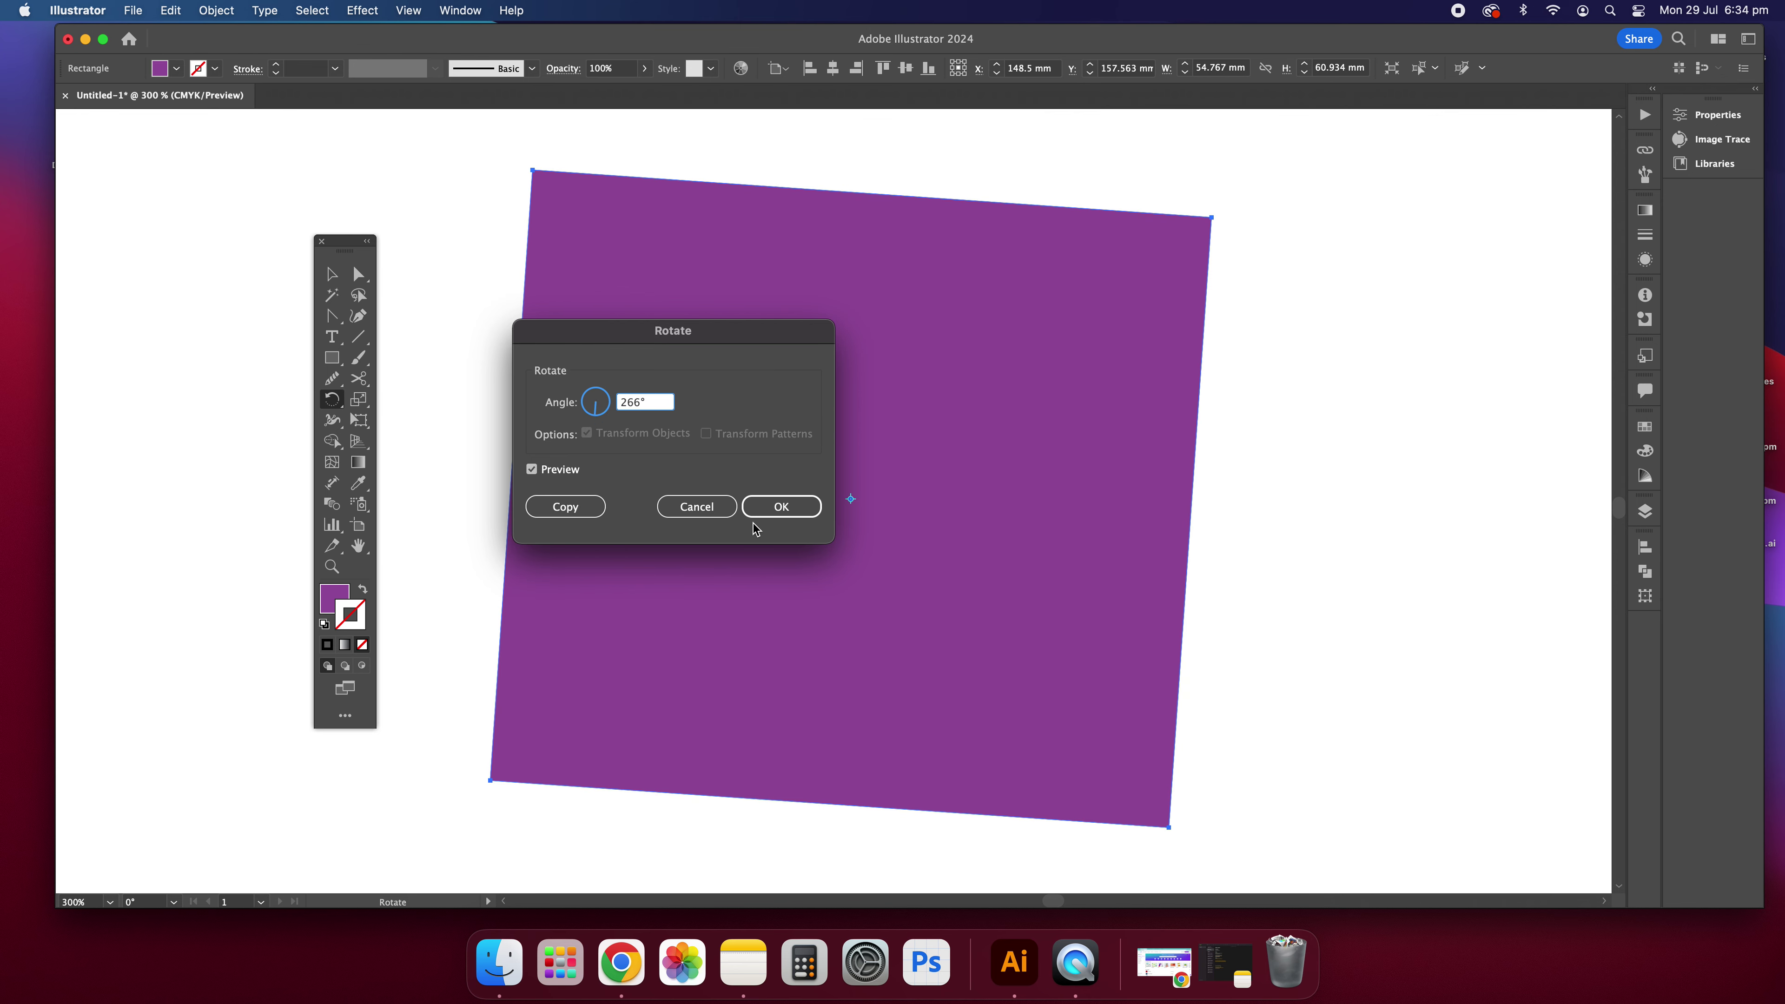
left_click(716, 507)
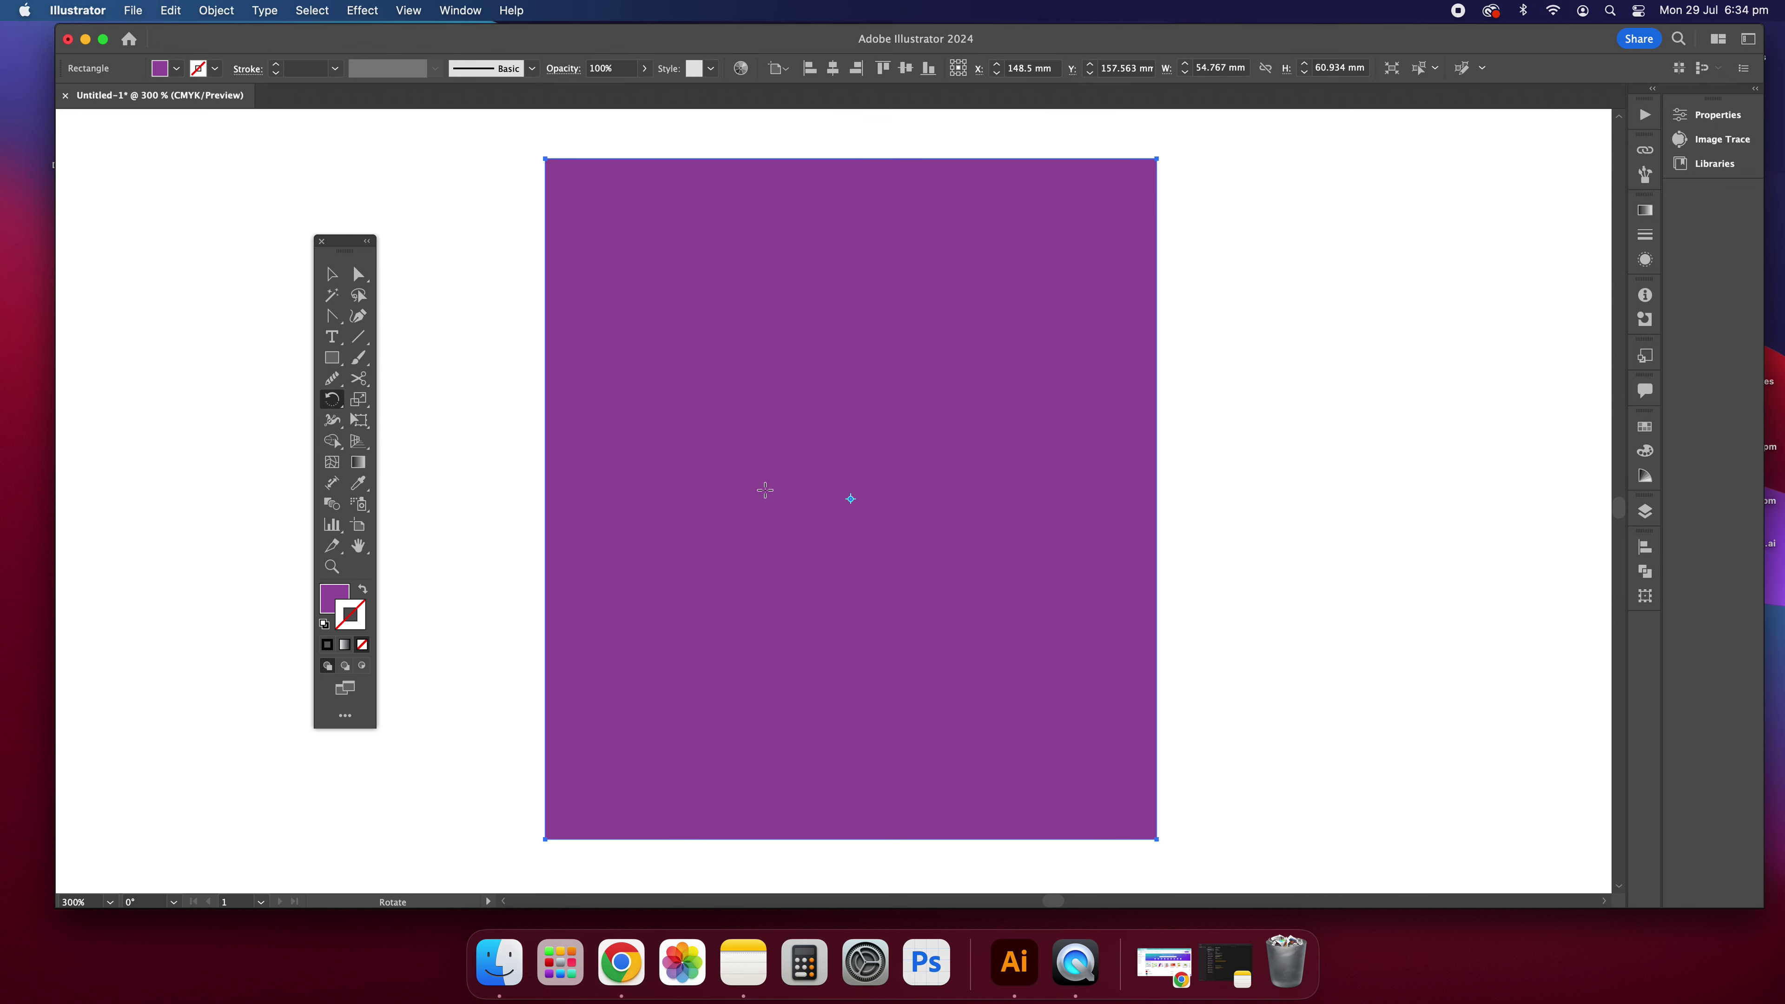
left_click(332, 273)
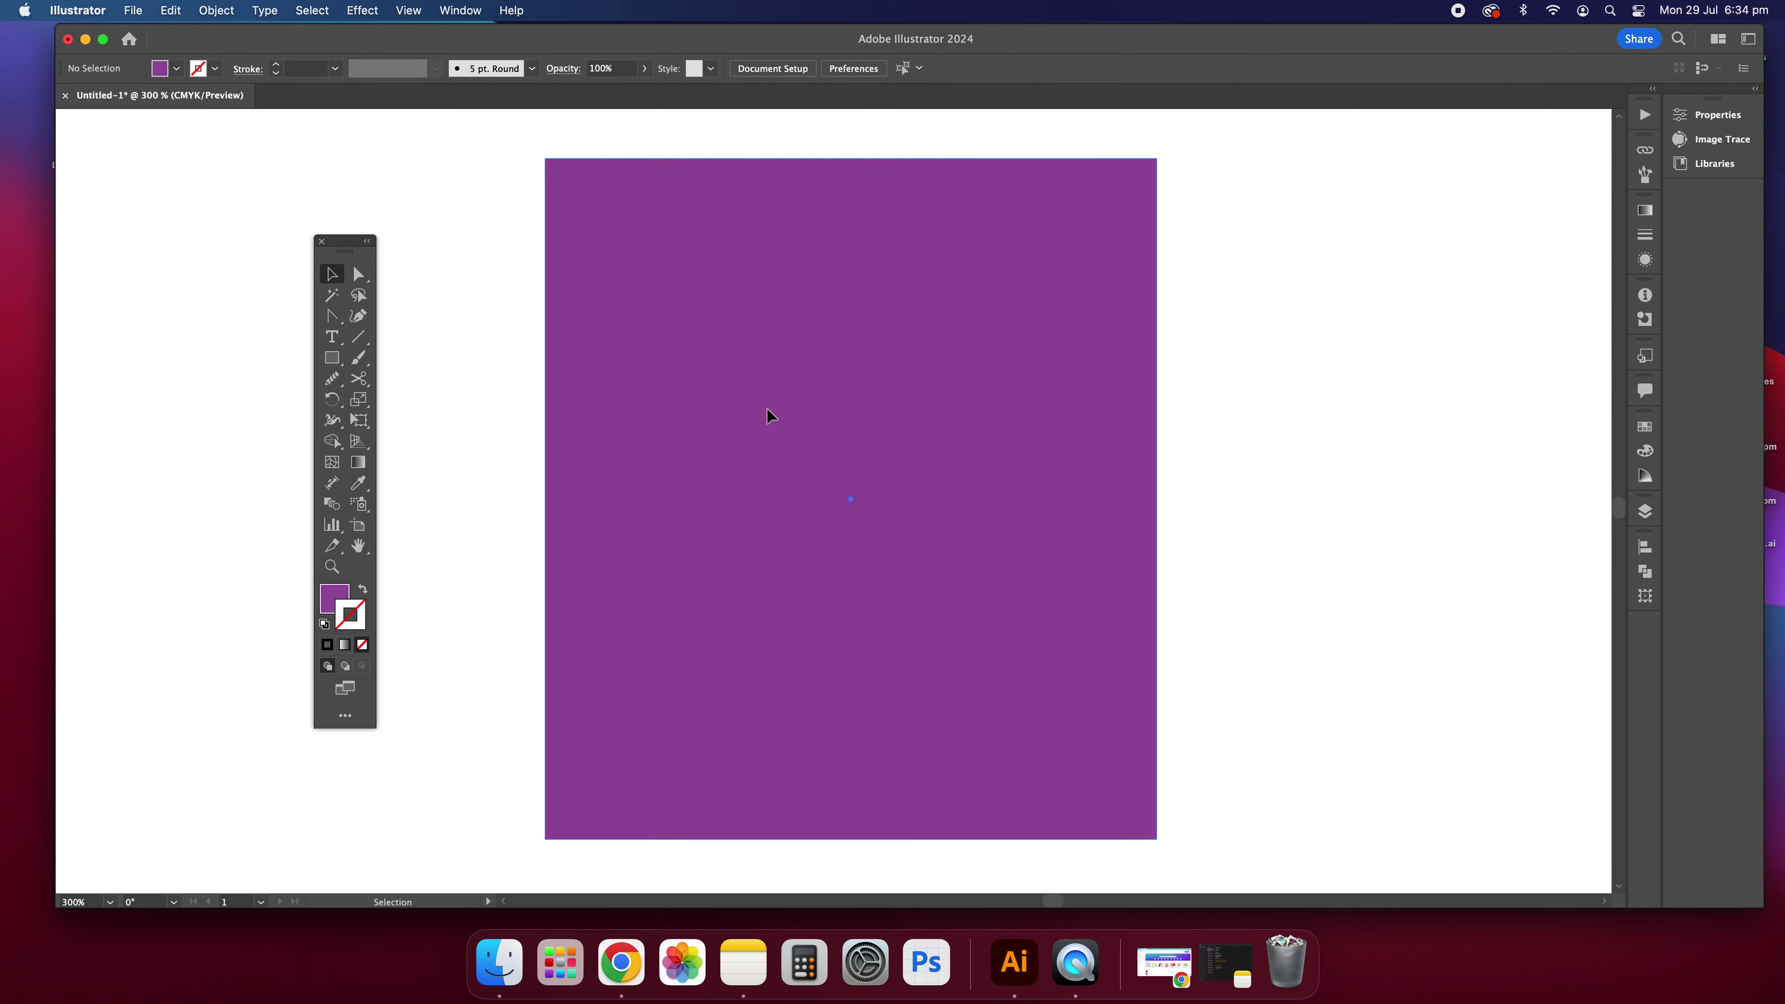
Step: Preview rotating the rectangle by exact angles of 0° and 45°, and cancel the rotation
double_click(332, 399)
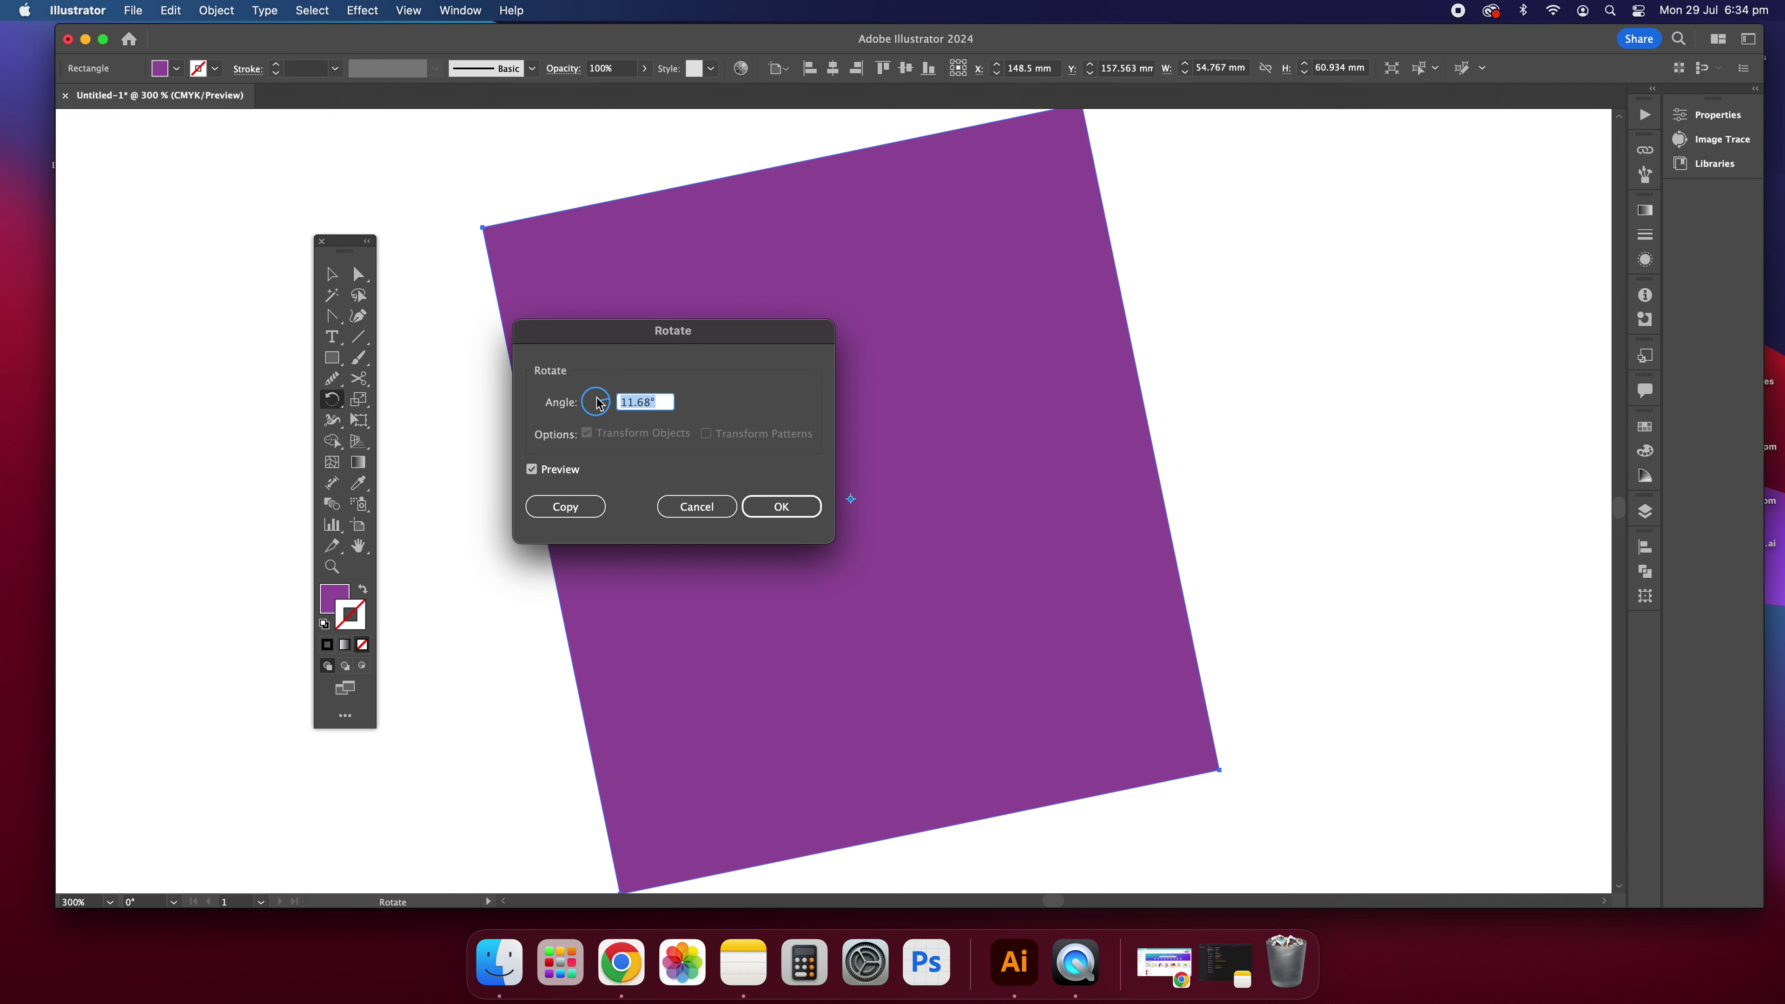
type("0")
left_click(531, 471)
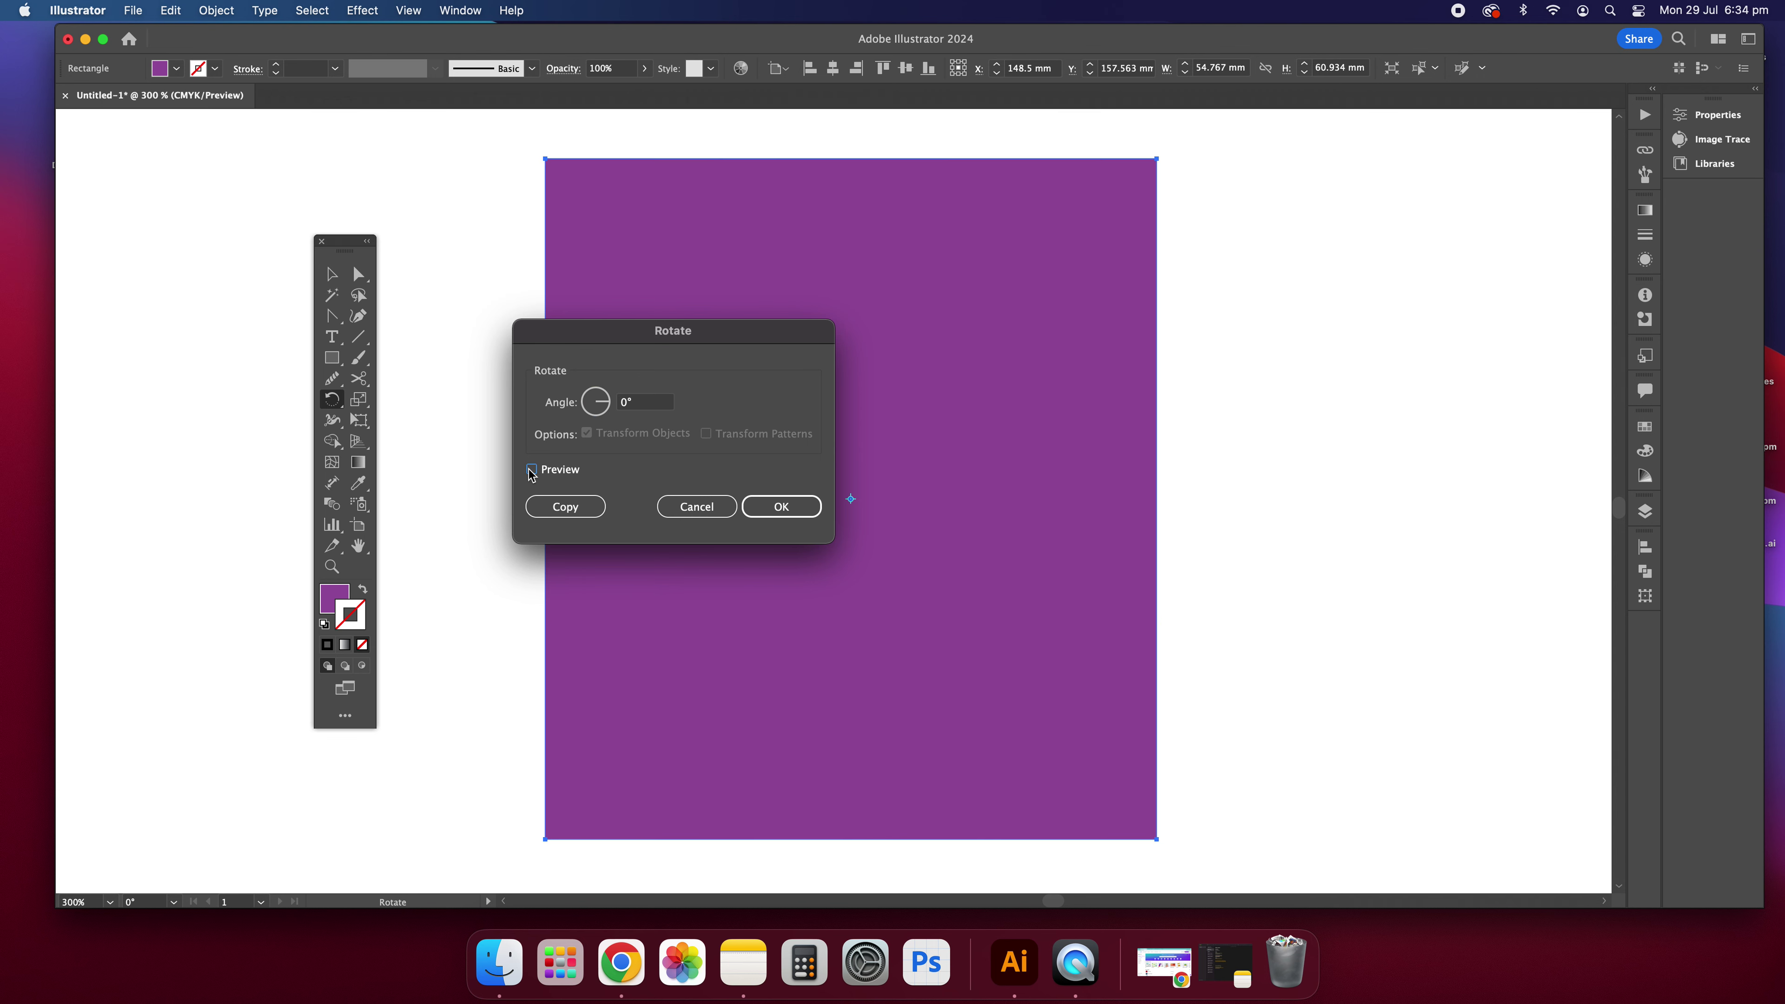
left_click(635, 405)
type("45")
left_click(532, 470)
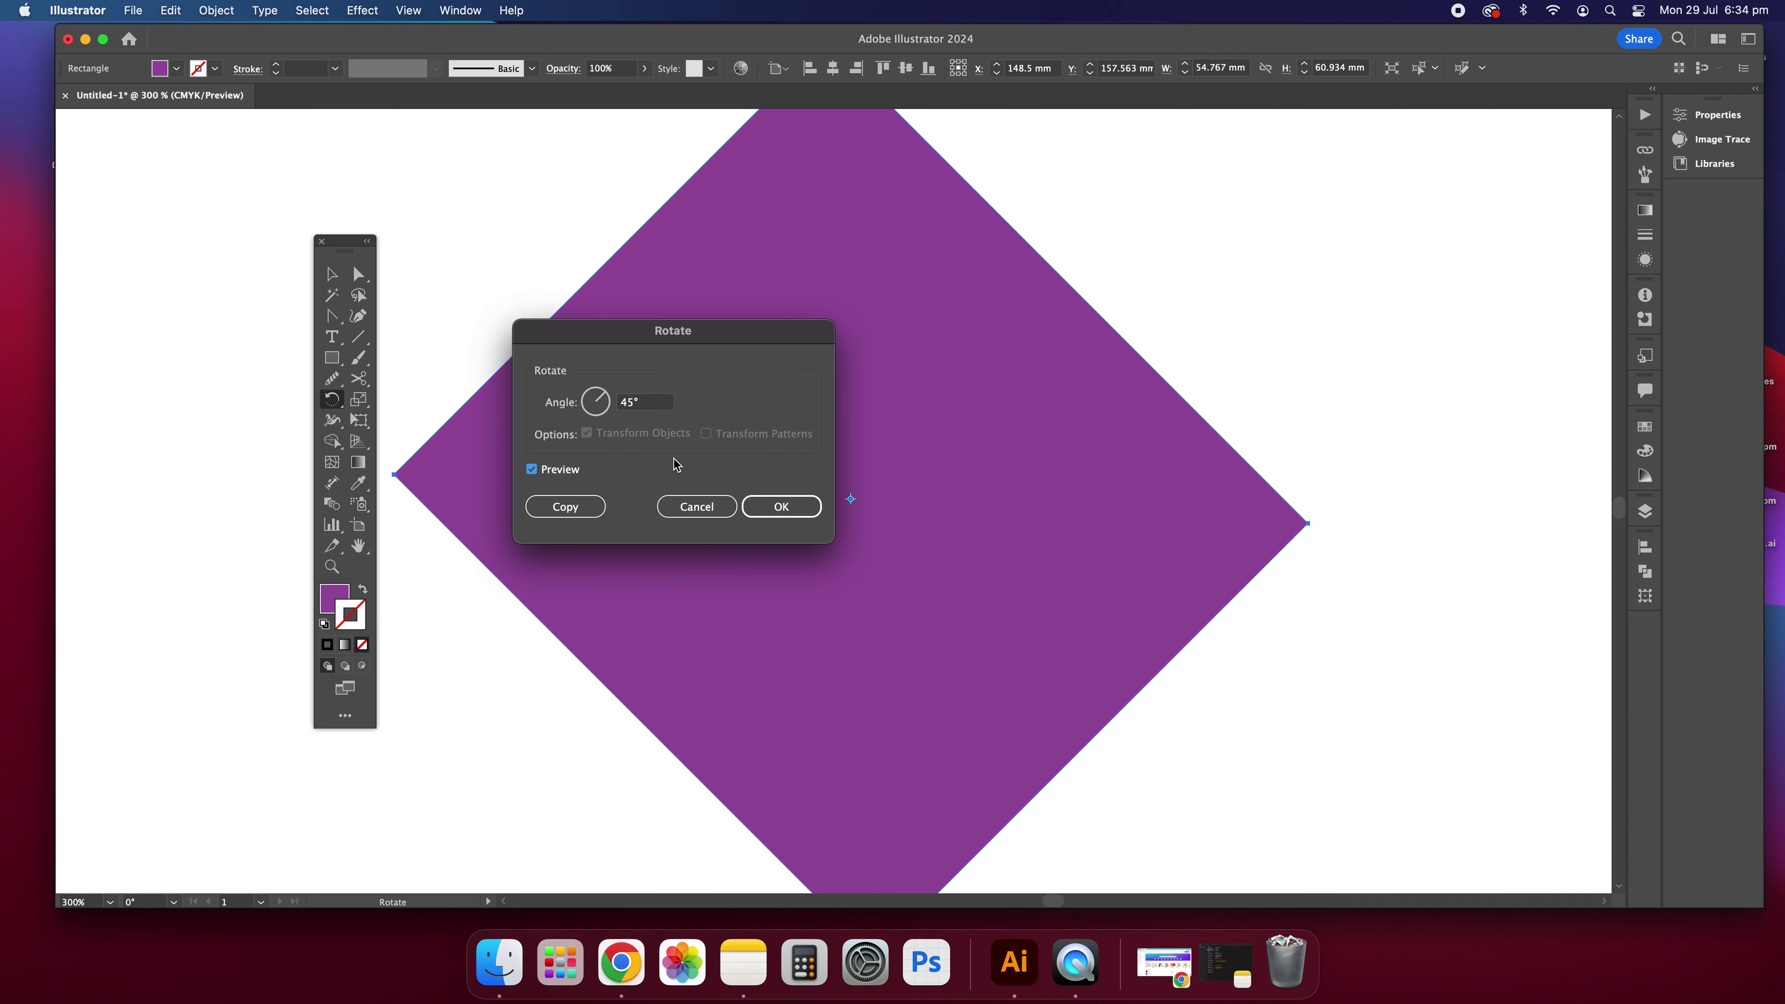
left_click(724, 509)
left_click(332, 273)
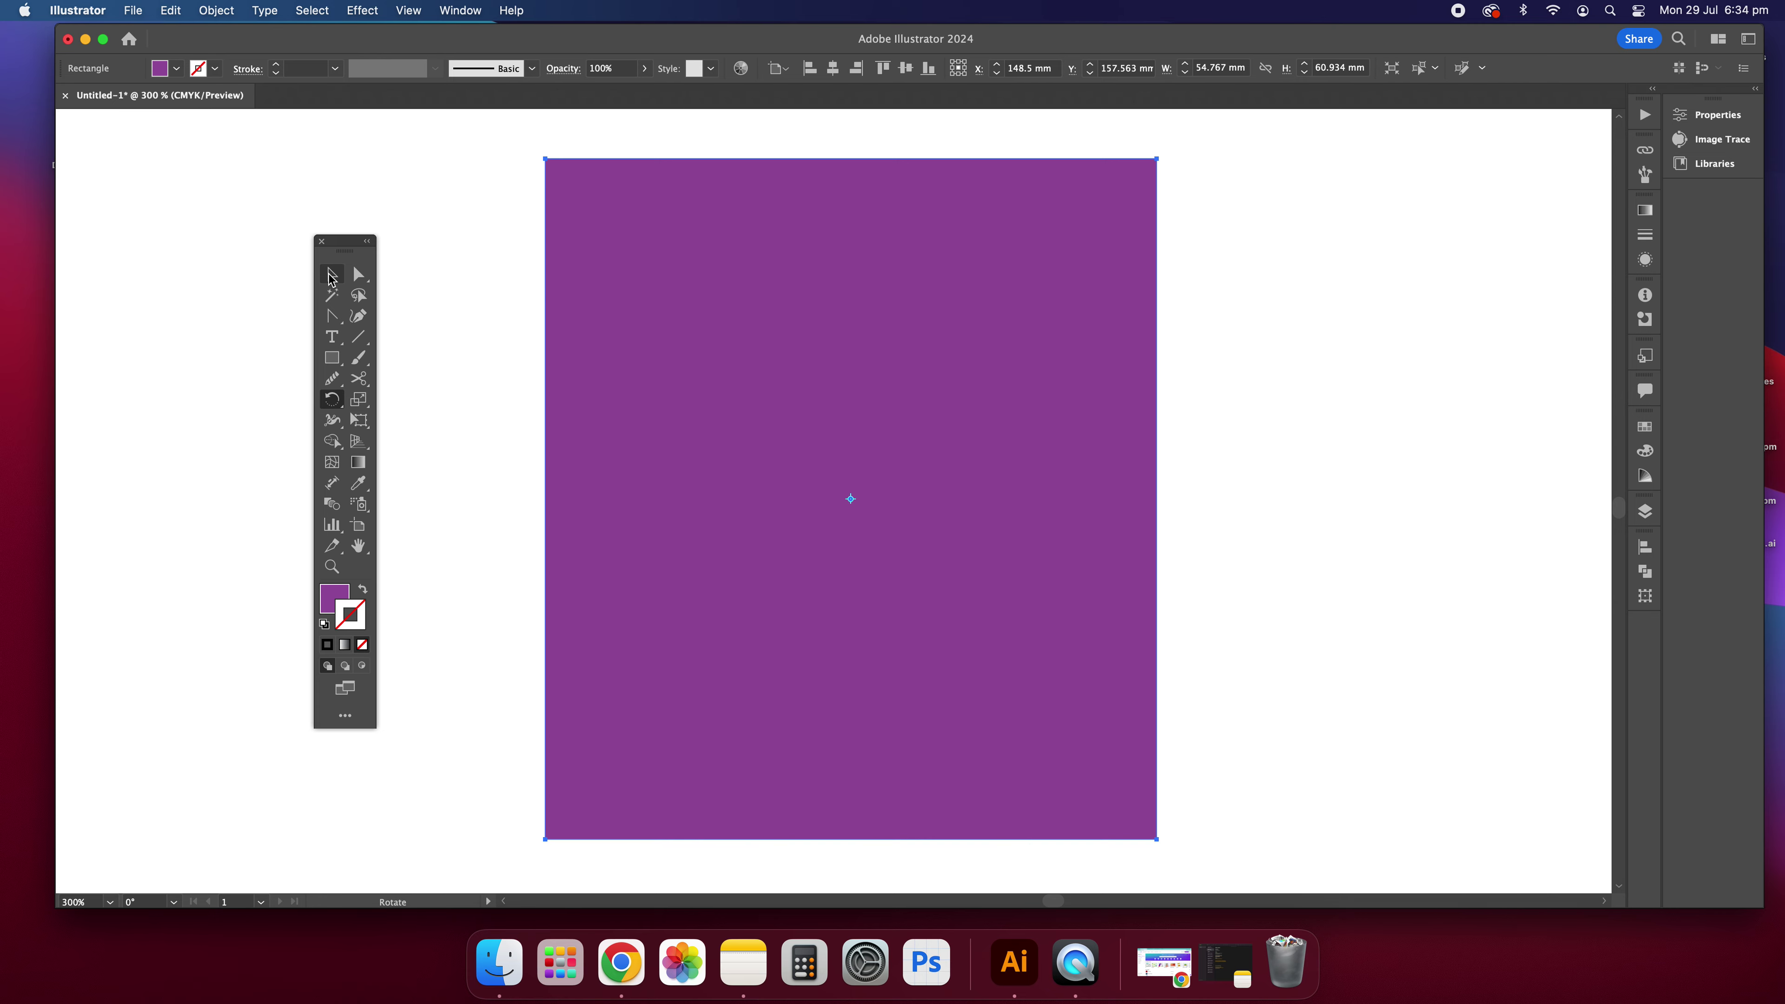
Step: Shrink the large purple rectangle about its centre to about 24 mm wide and 26.7 mm high
left_click(452, 299)
key("super+minus")
key("super+minus")
key("super+minus")
key("super+minus")
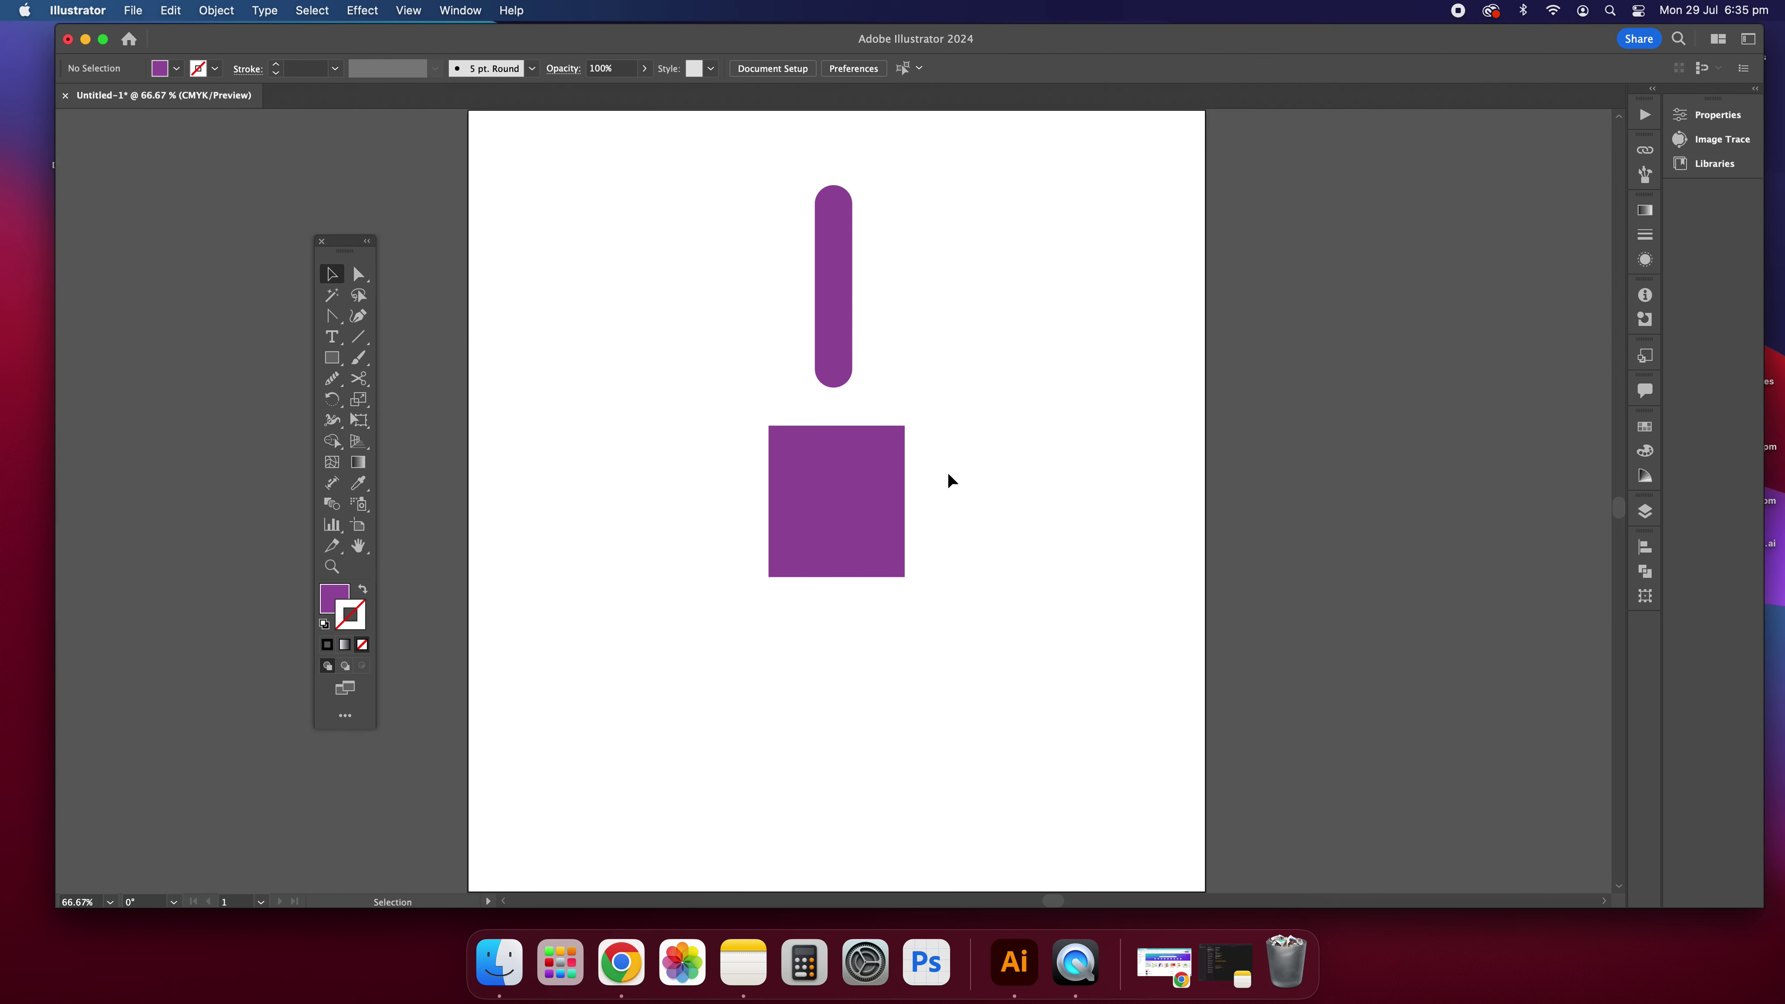
scroll(946, 472, "up", 3)
left_click(843, 441)
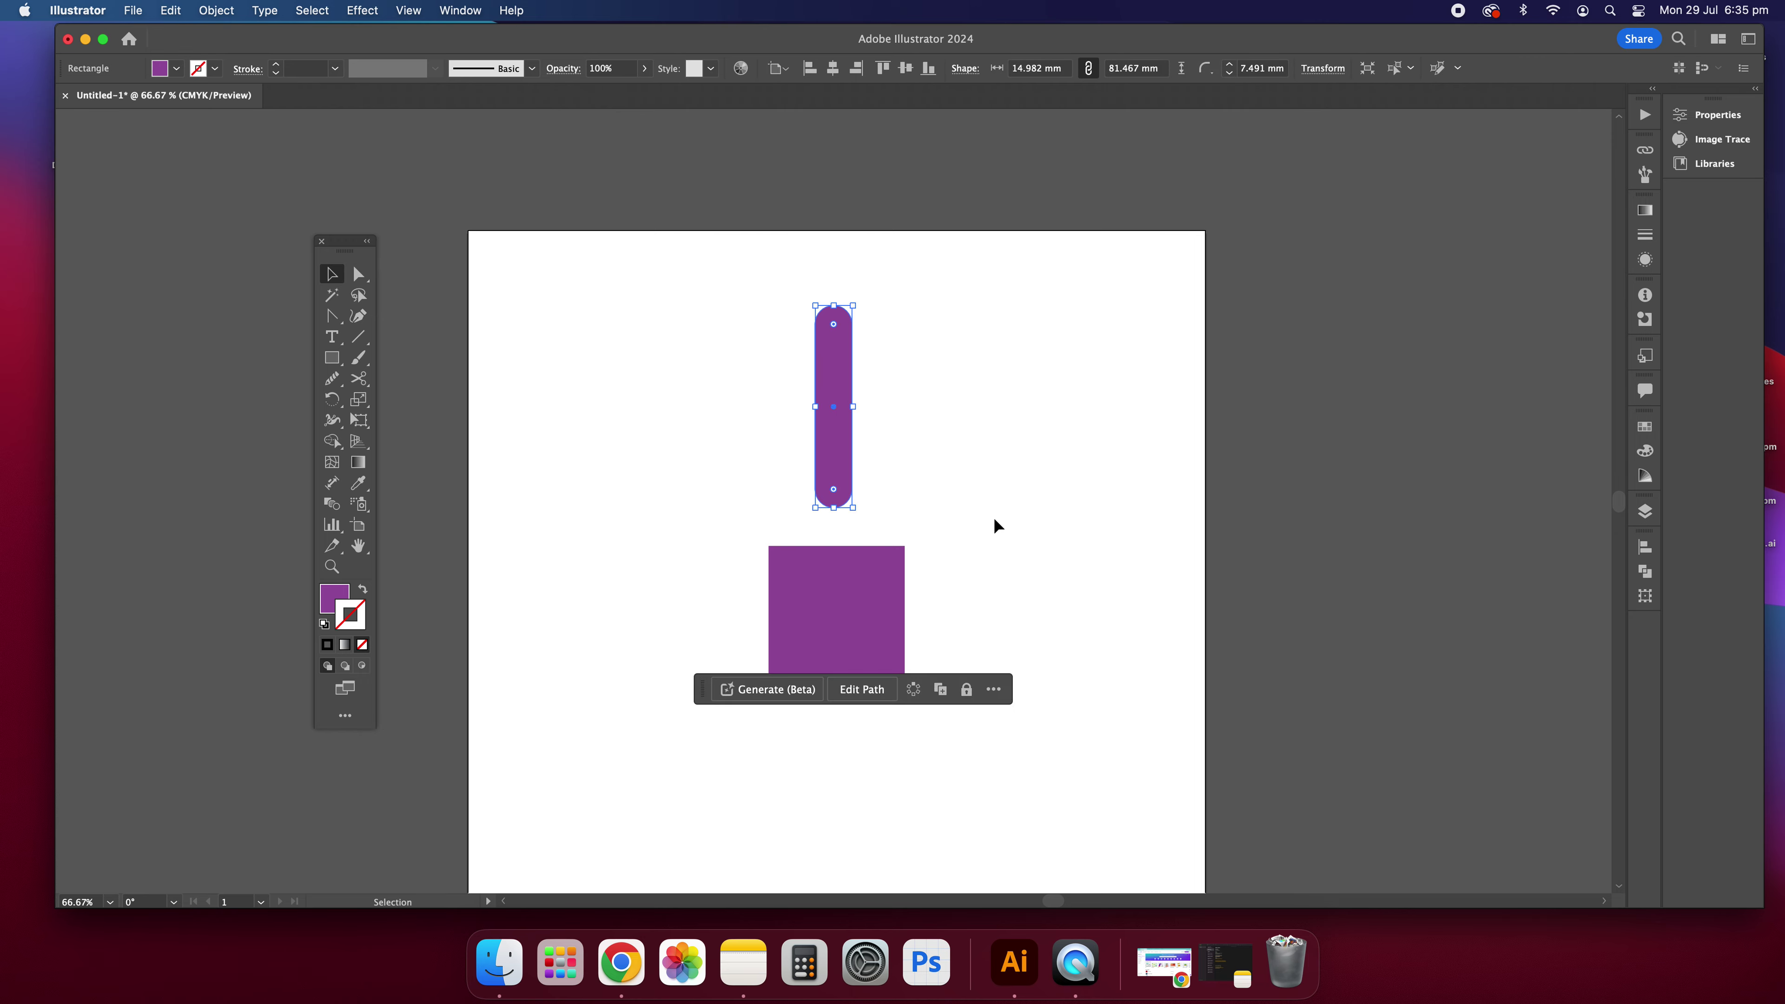
scroll(993, 518, "down", 3)
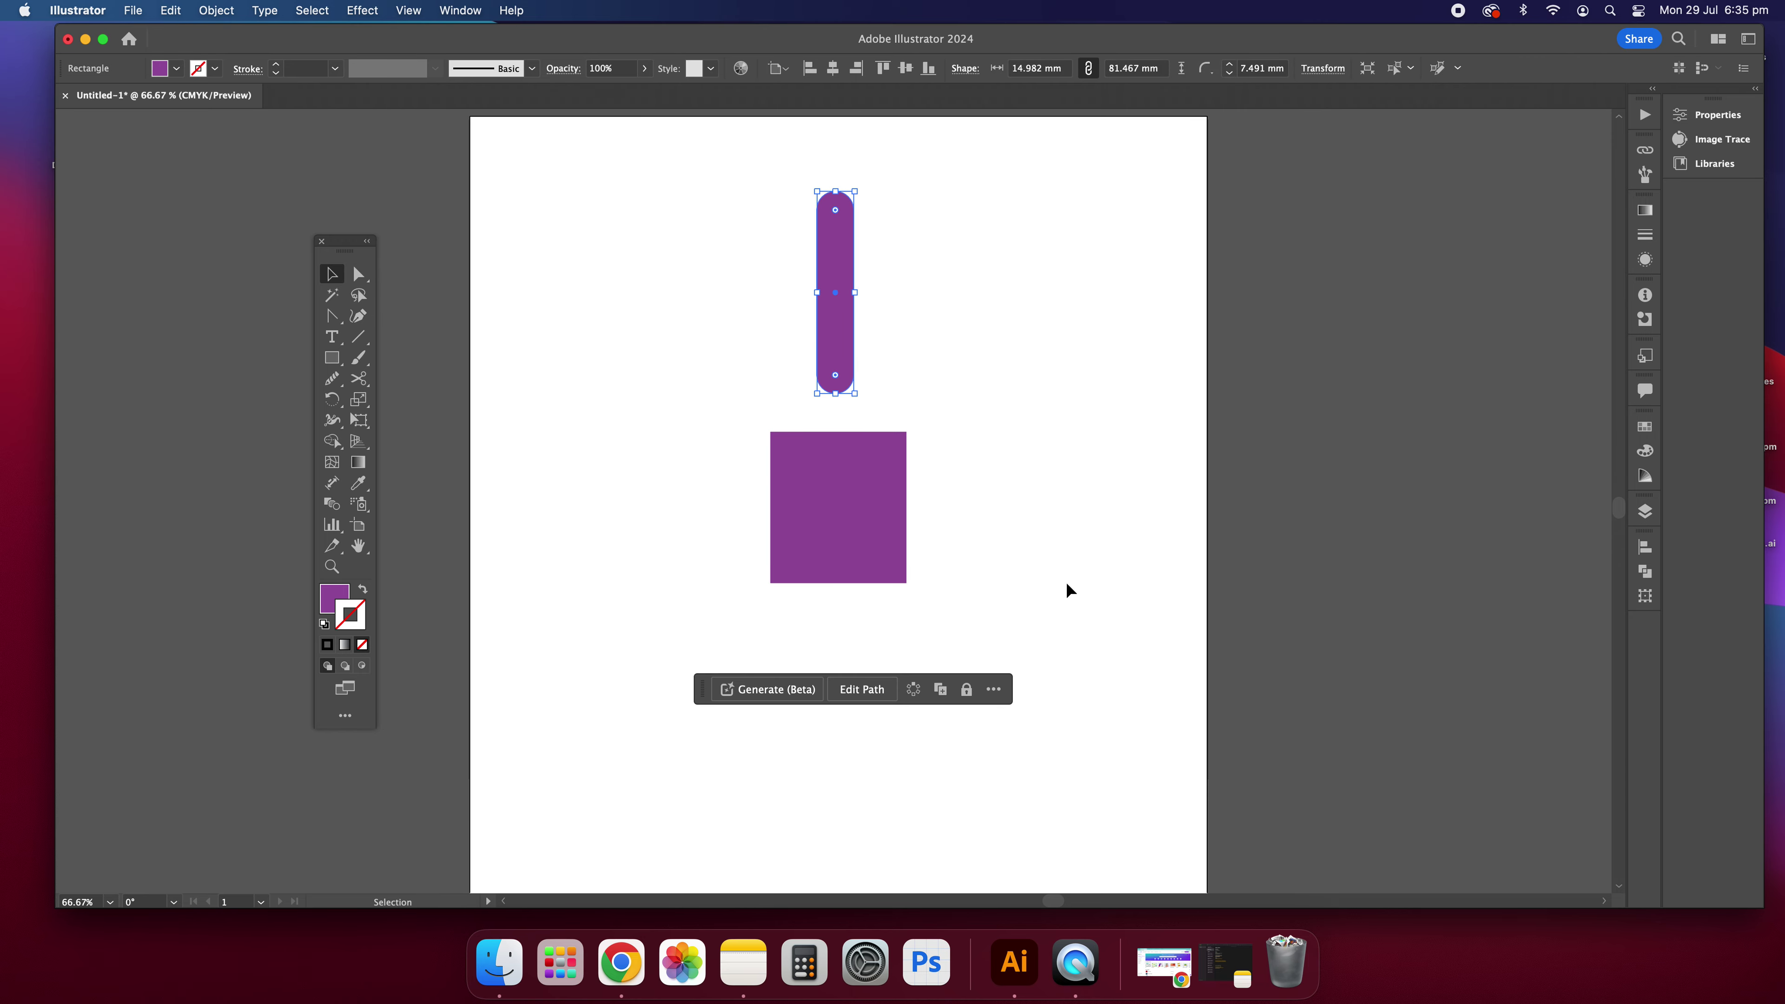
left_click(874, 507)
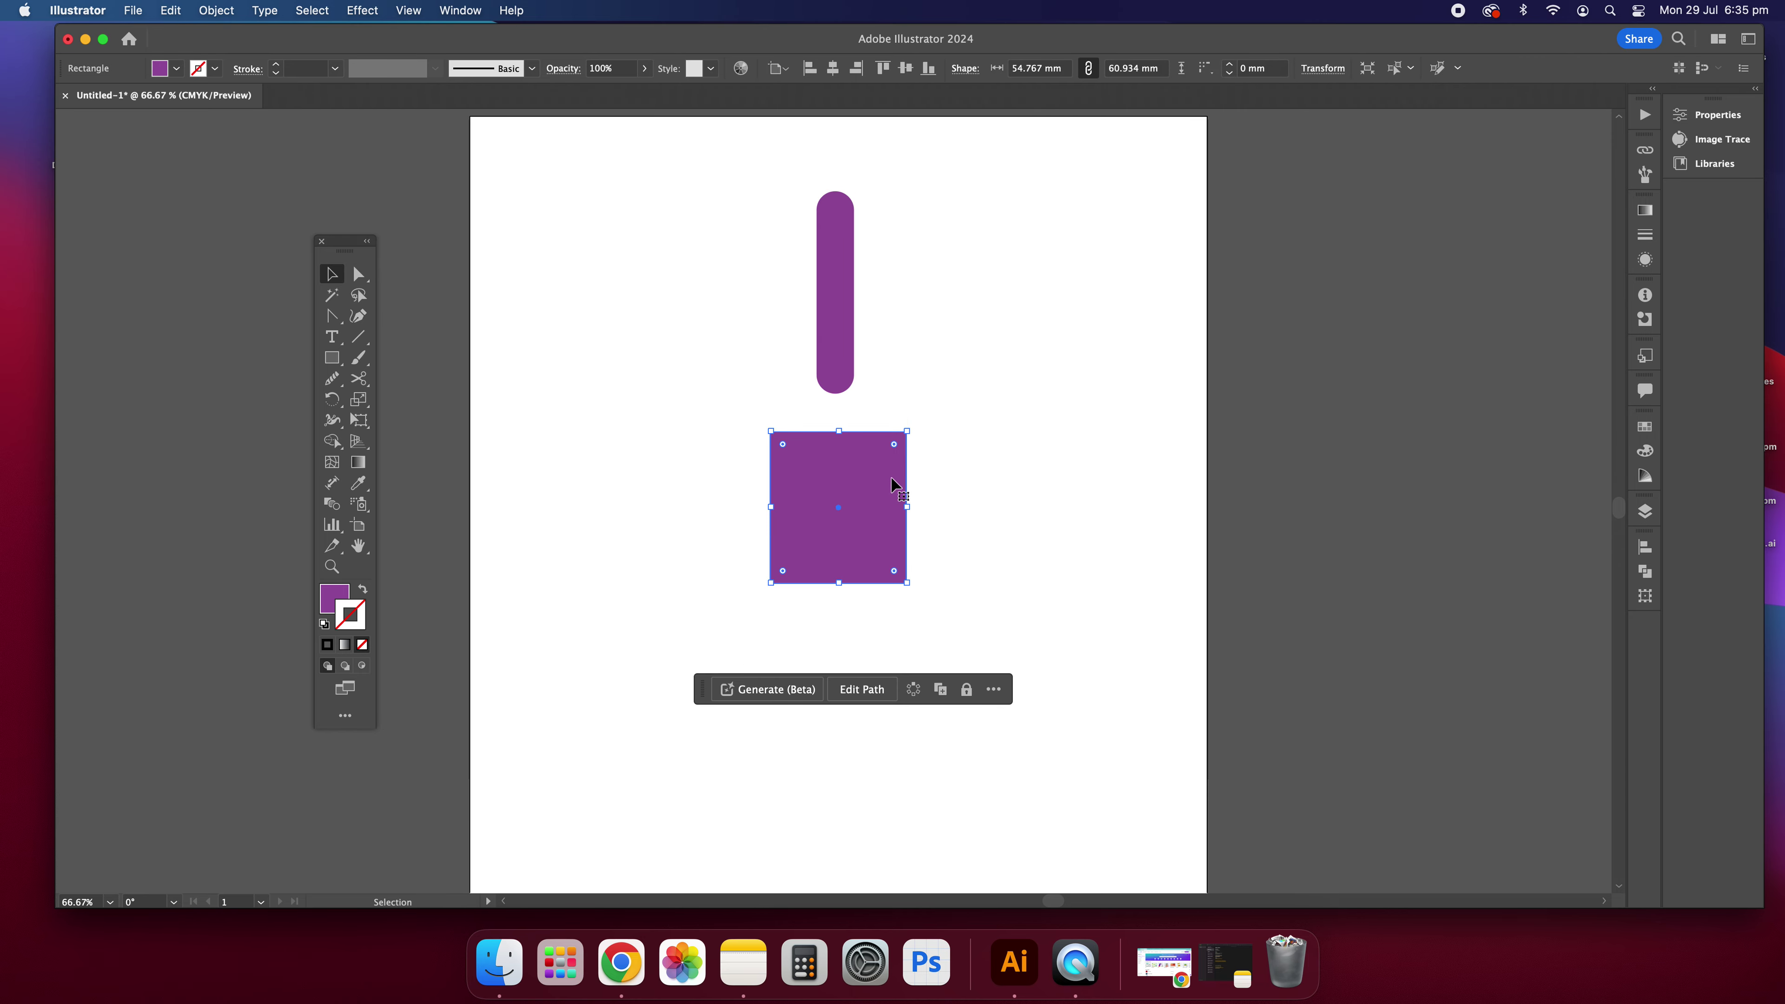
left_click_drag(906, 434, 860, 482)
key("super+z")
left_click_drag(907, 431, 870, 464)
left_click(610, 299)
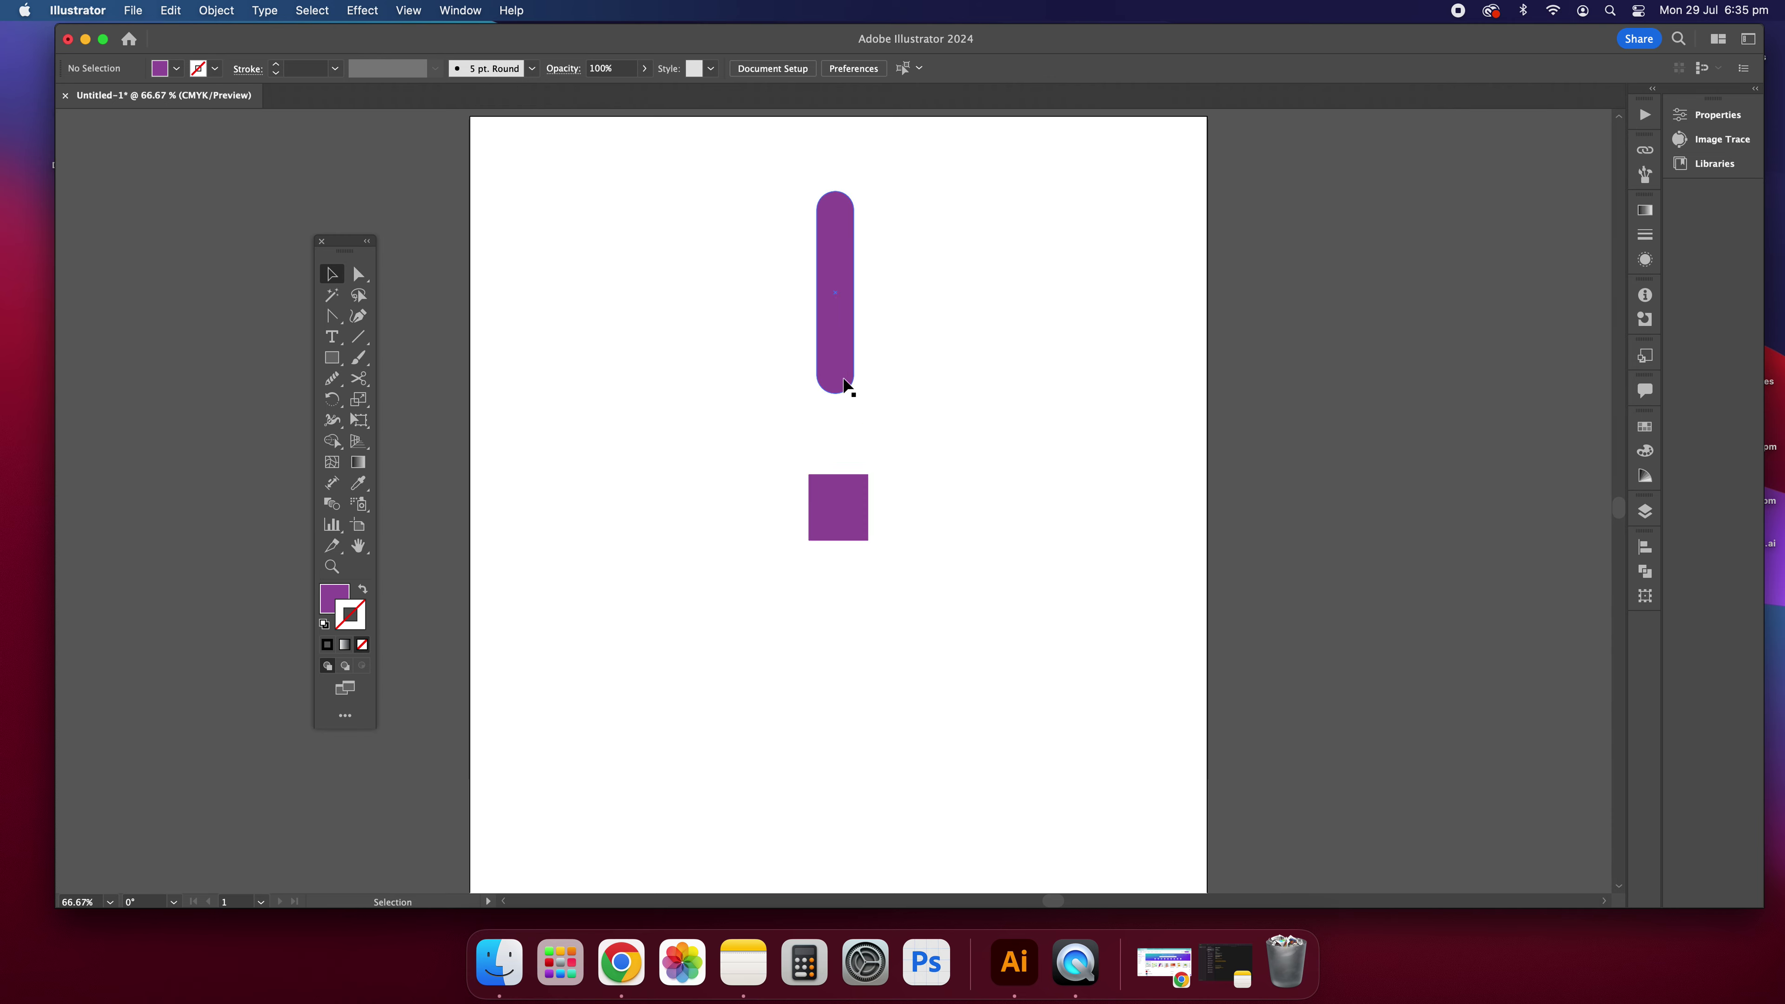
Step: Align the small rectangle and the rounded bar by their horizontal centres
left_click(852, 506)
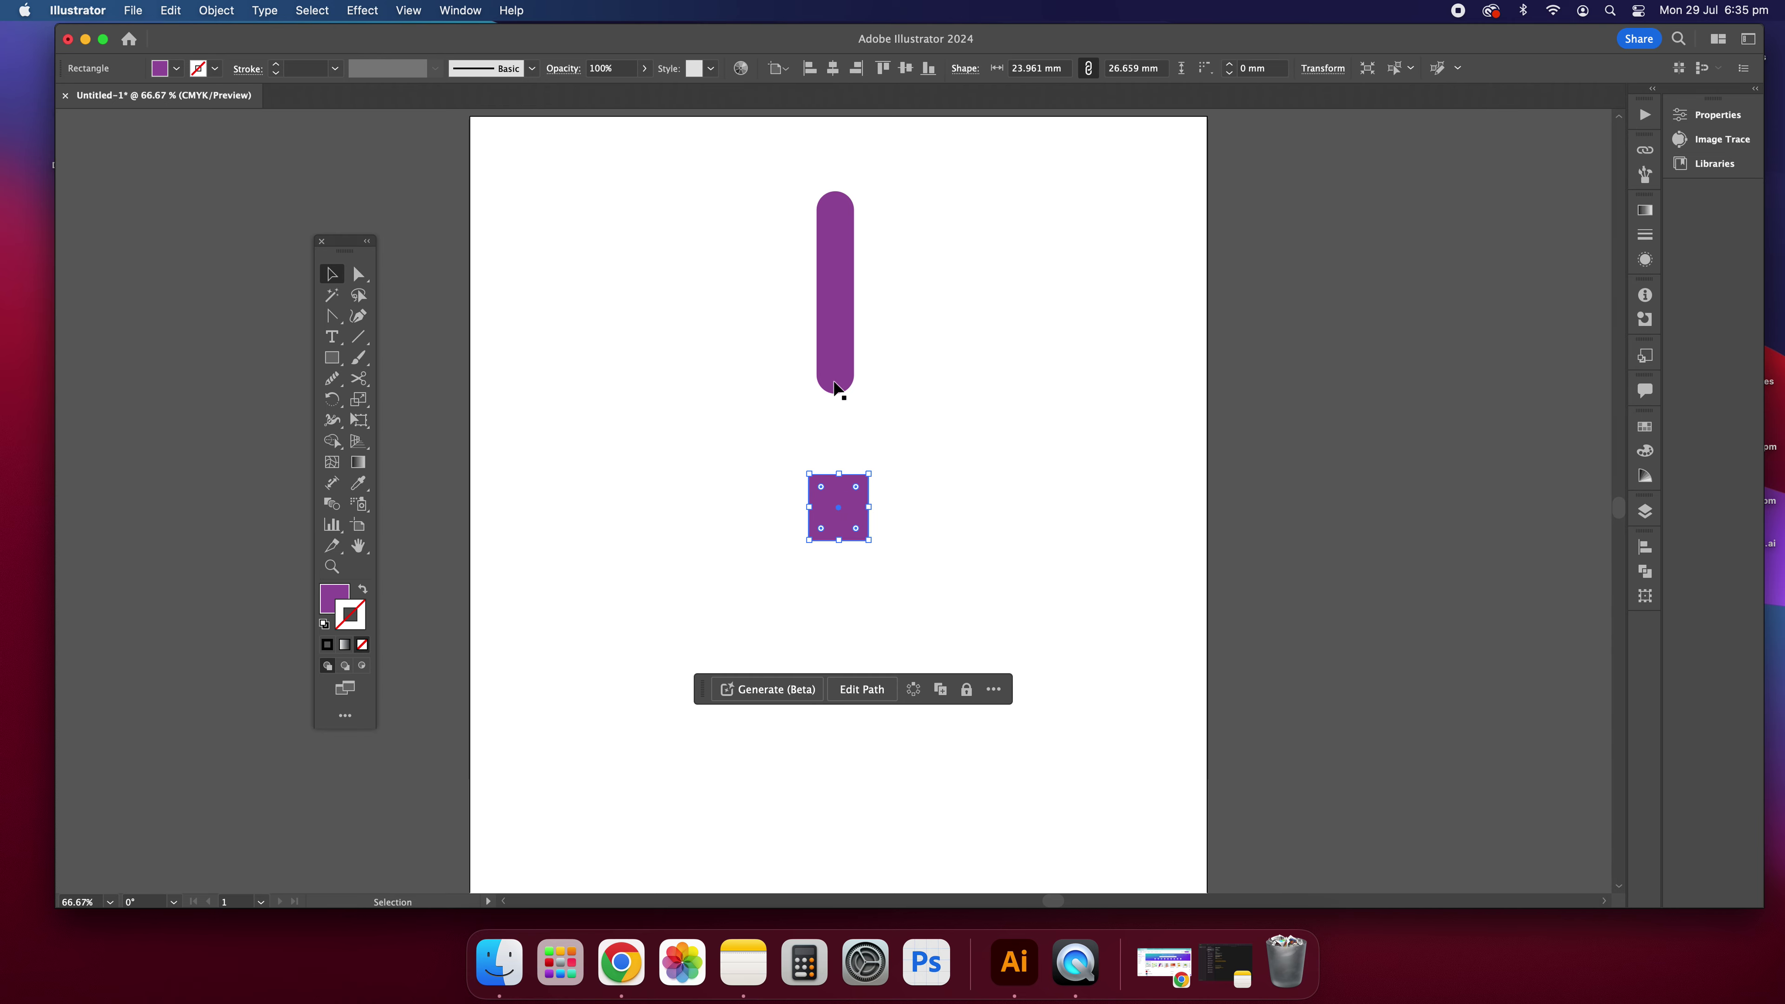
left_click(829, 347, "shift")
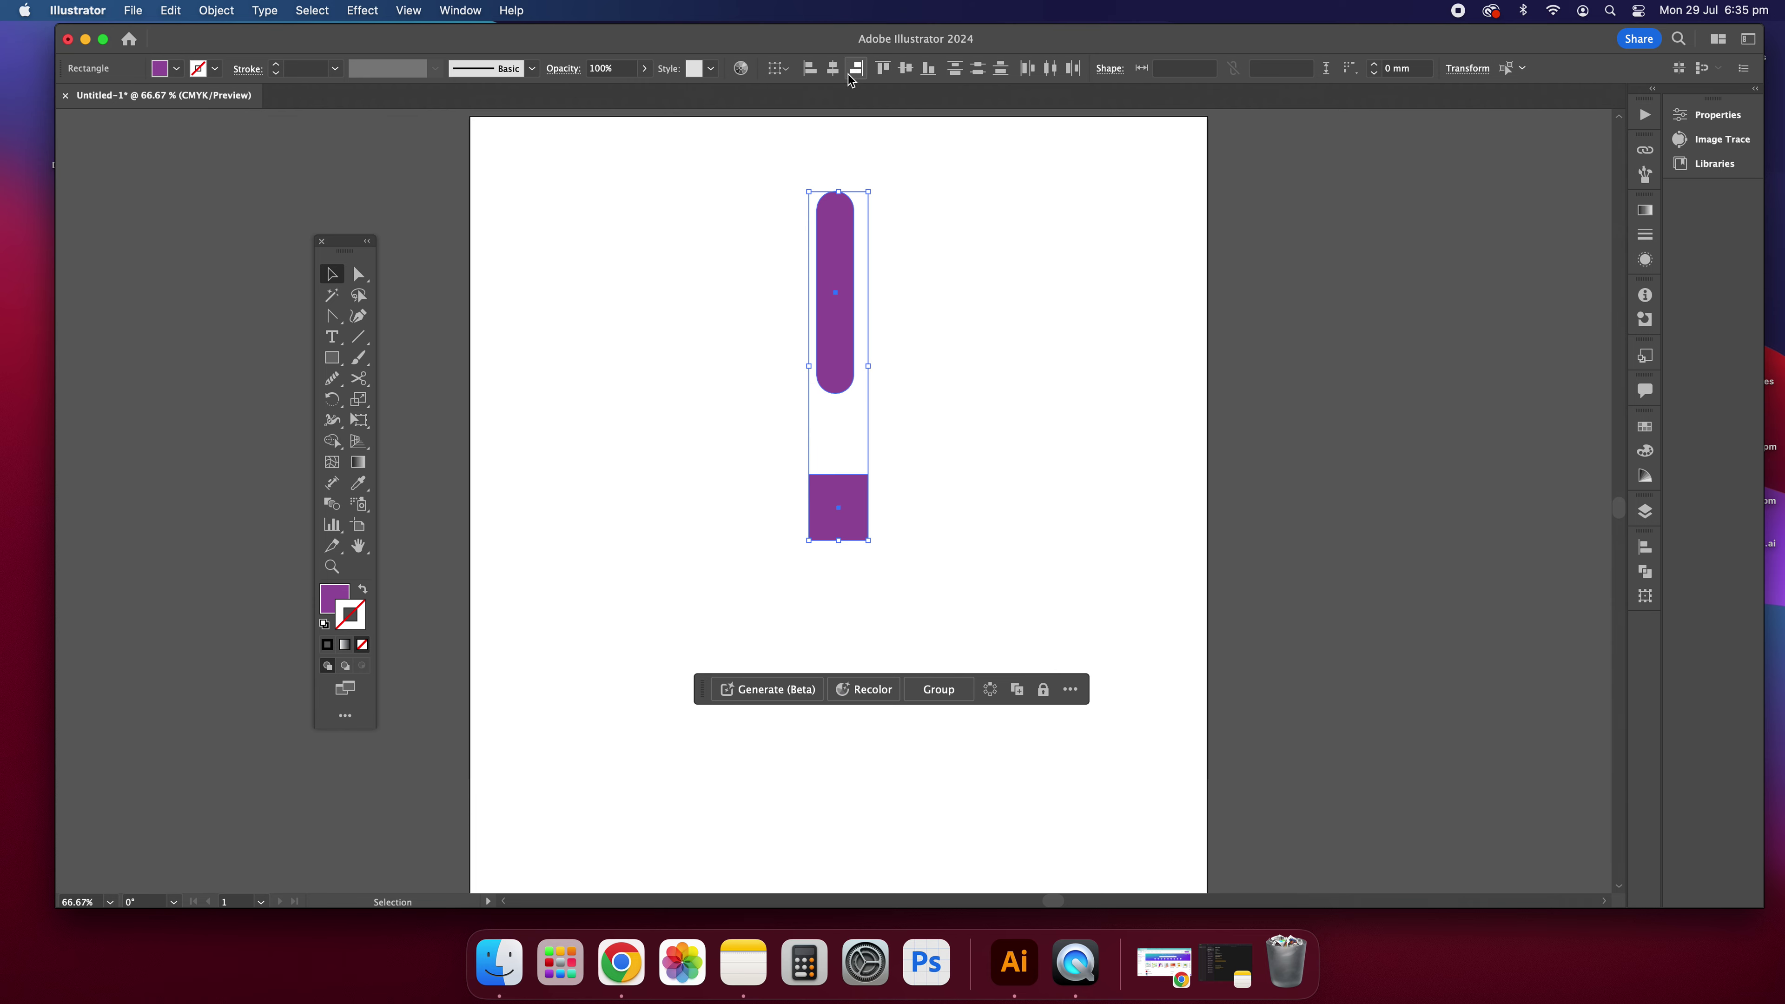
left_click(832, 67)
left_click(902, 459)
left_click(848, 324)
left_click(890, 340)
Step: Try rotating the rounded bar freehand about the centre of the small rectangle, and undo the rotation
left_click(849, 327)
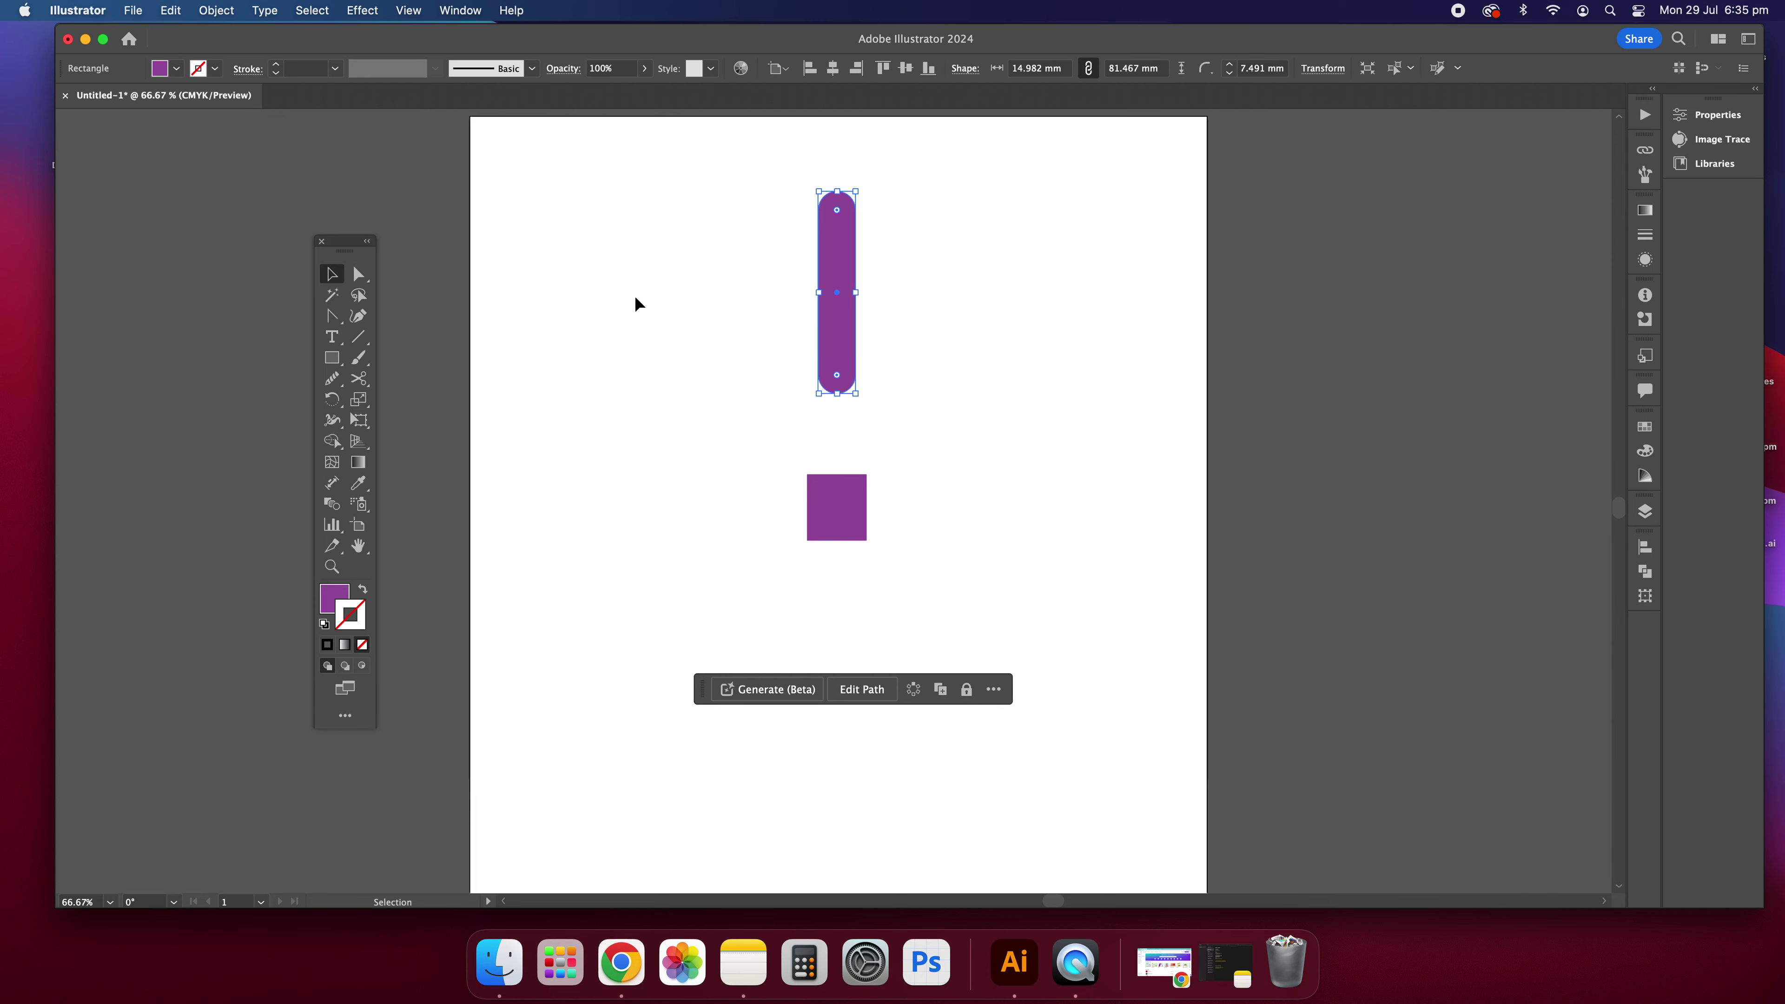
left_click(333, 402)
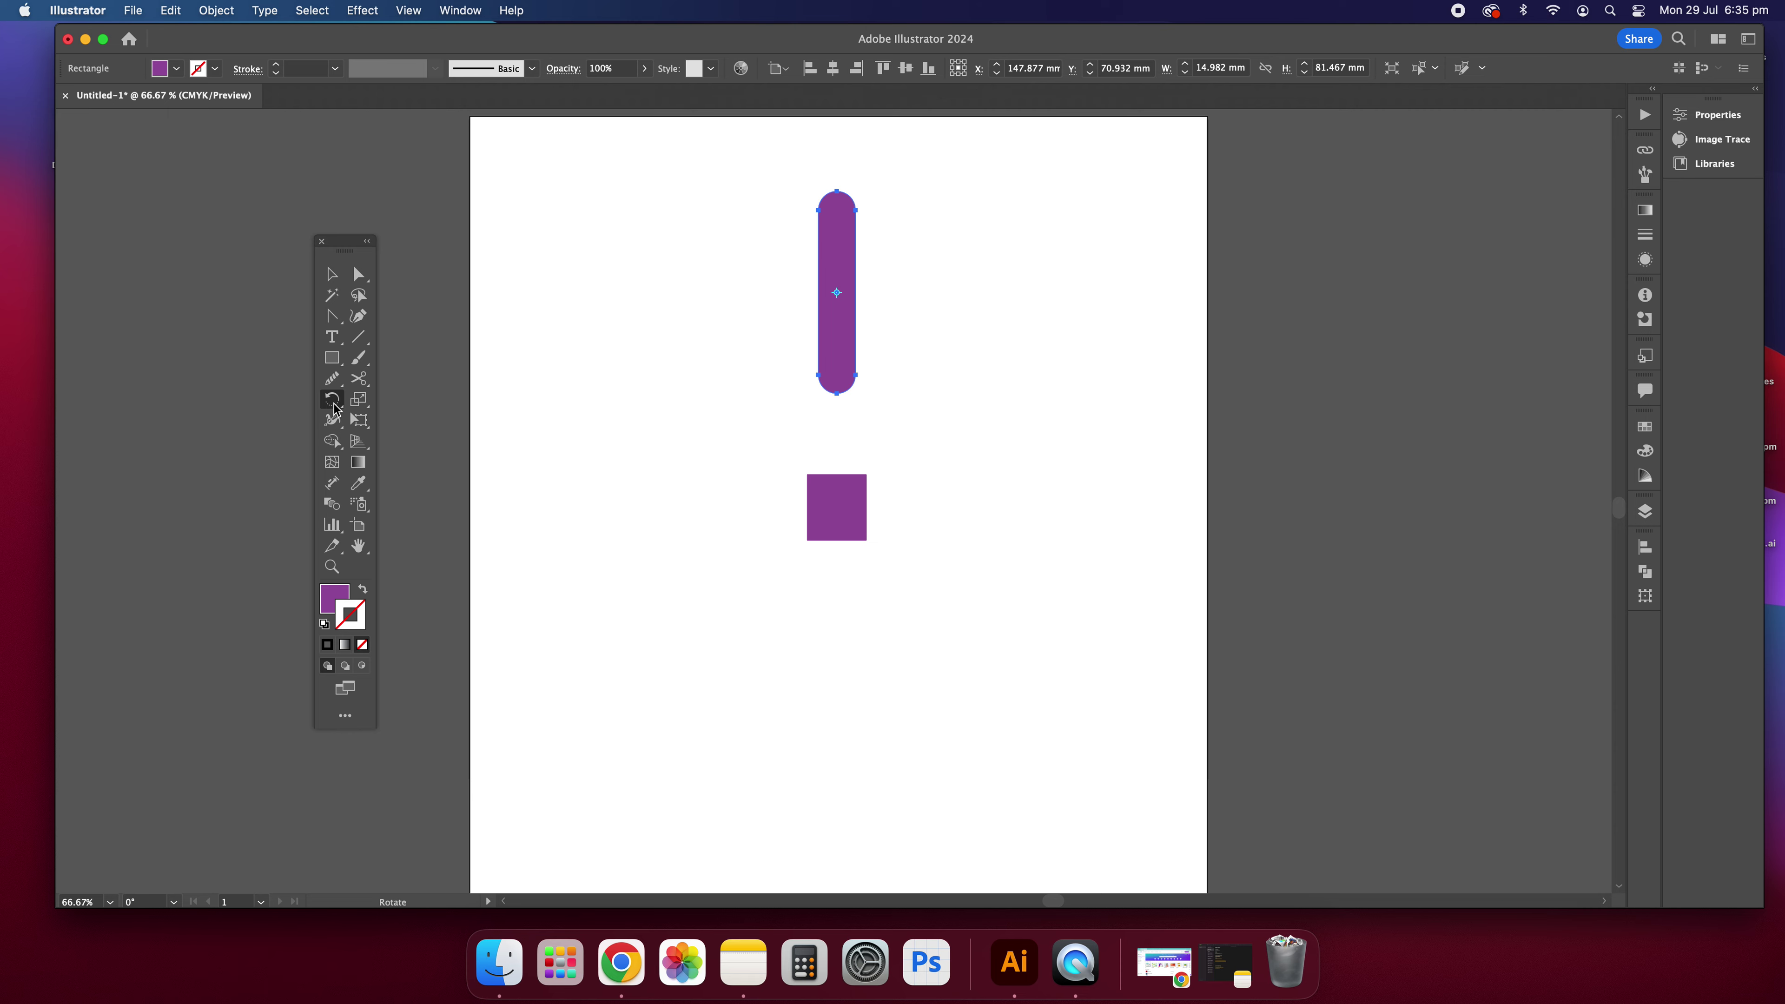
left_click(837, 507)
left_click_drag(848, 251, 894, 340)
key("super+z")
left_click(342, 276)
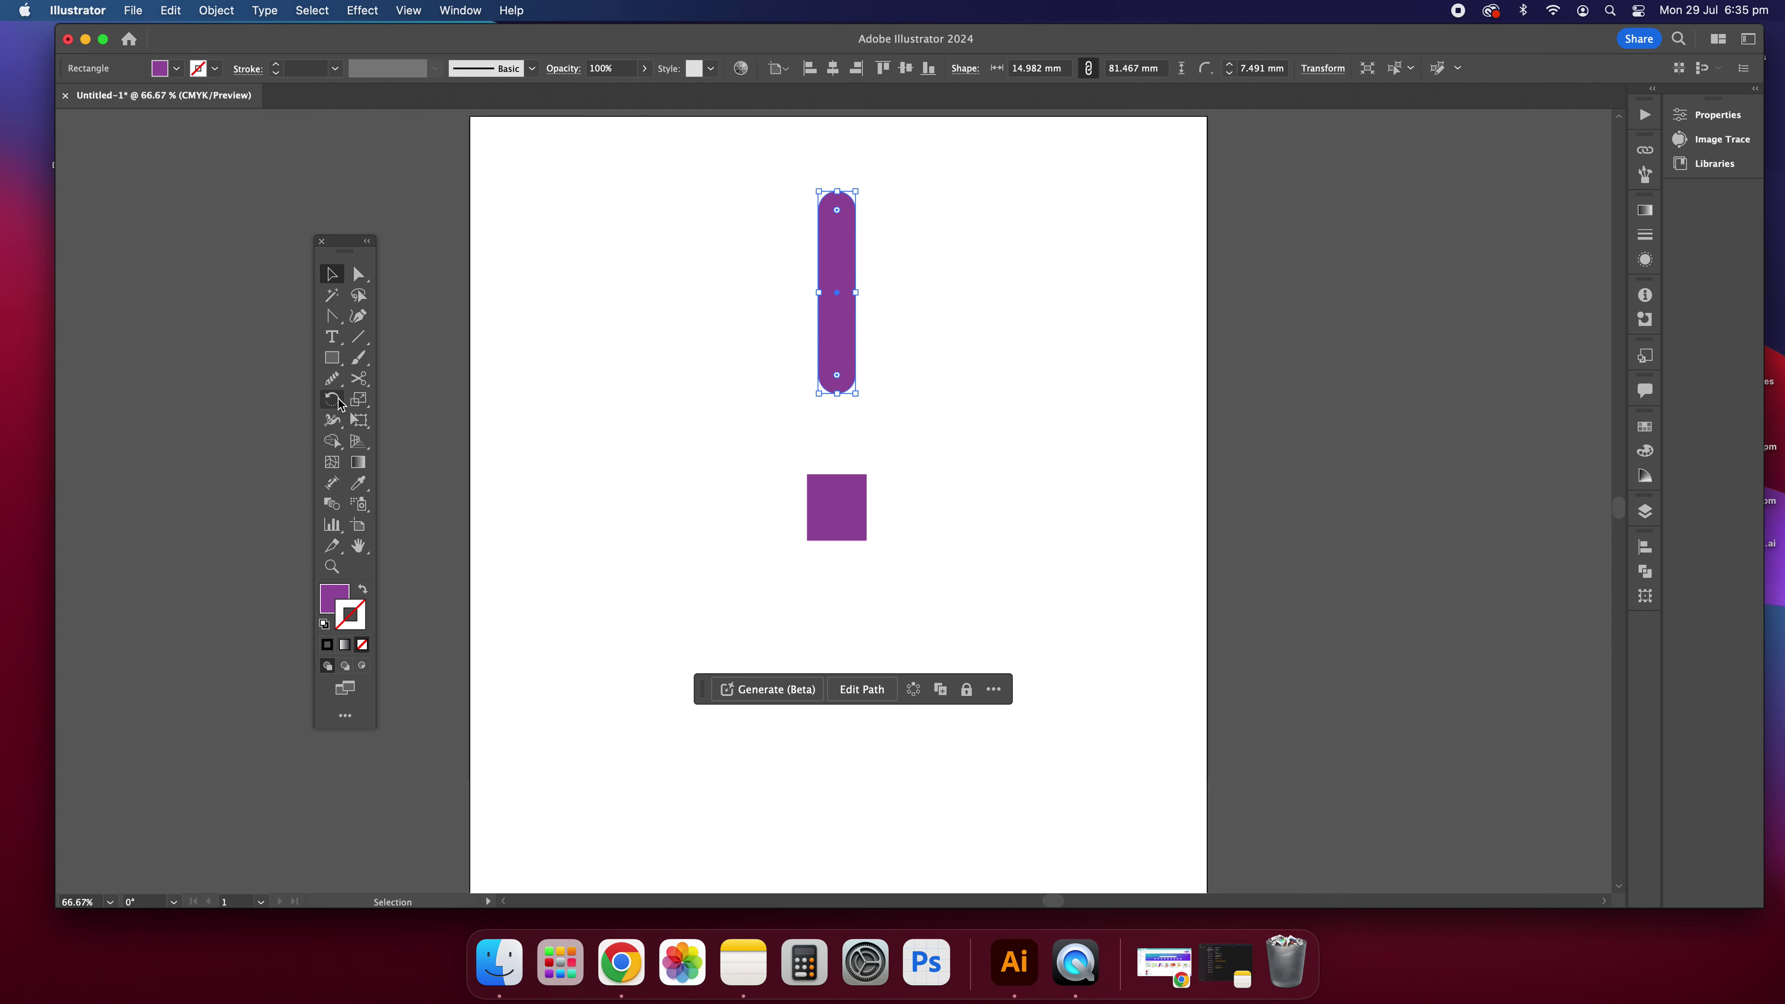
Step: Try rotating the rounded bar about a pivot point beside it, cancel the rotation, and undo the alignment
left_click(341, 401)
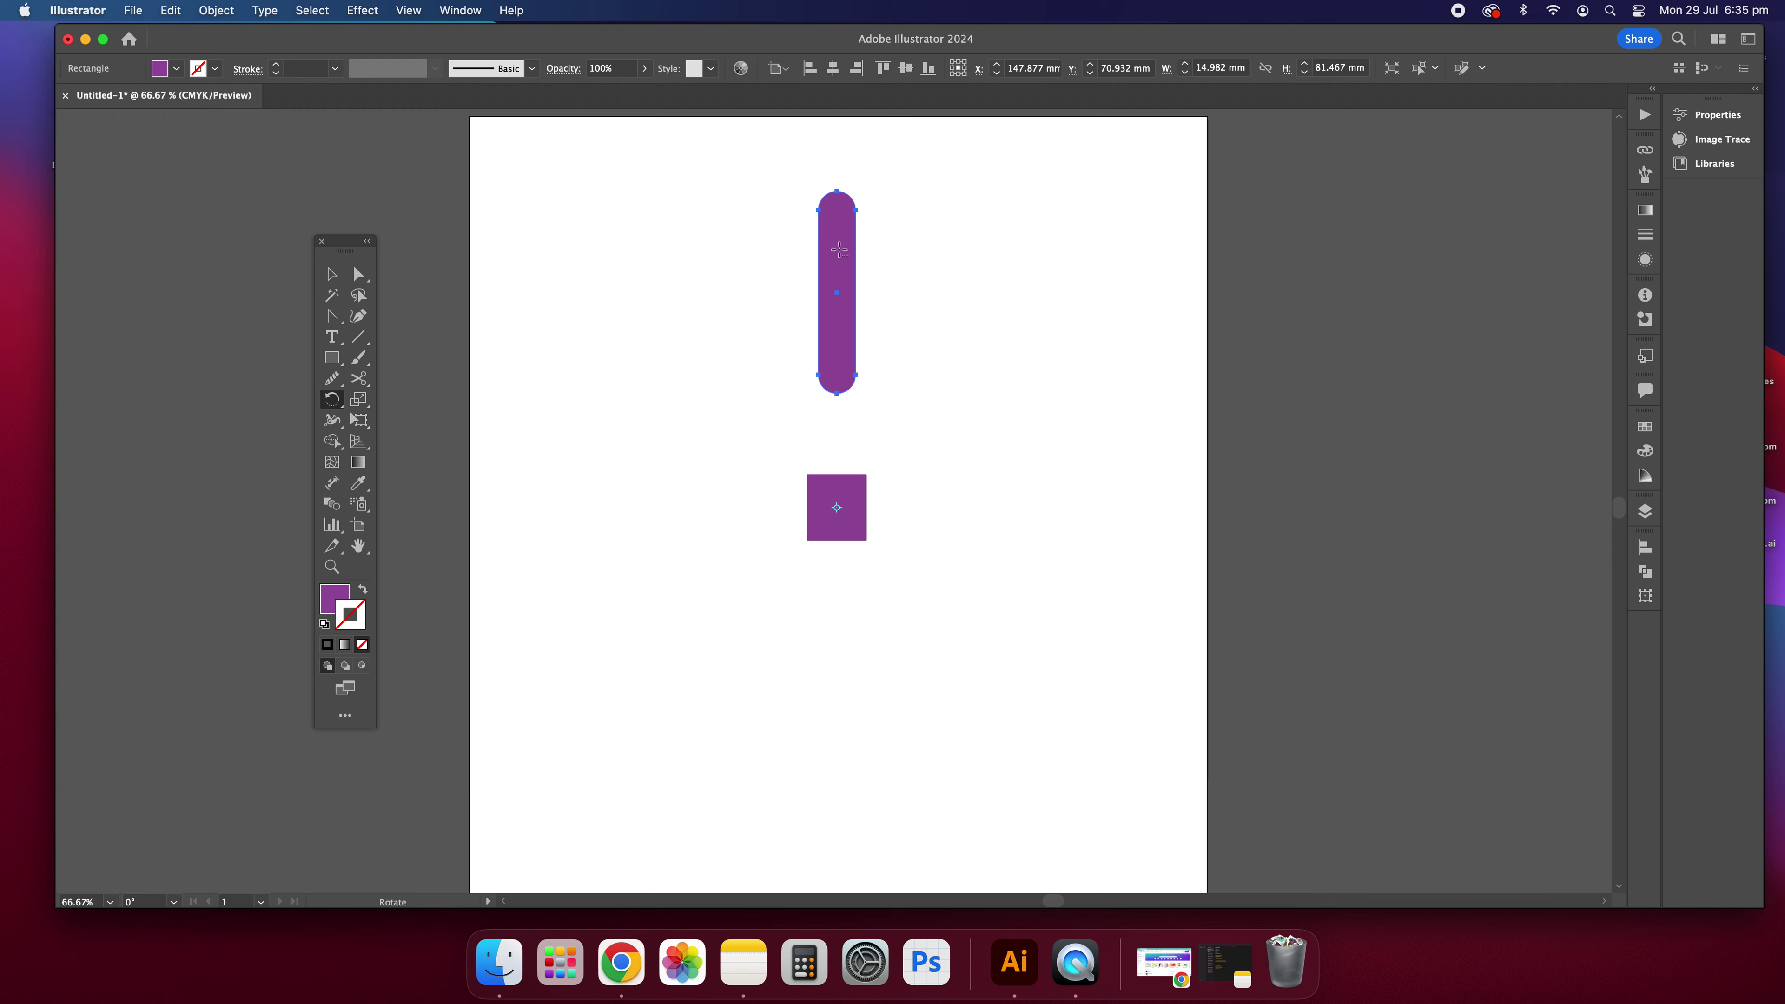
left_click(936, 296)
left_click_drag(938, 302, 945, 318)
key("Return")
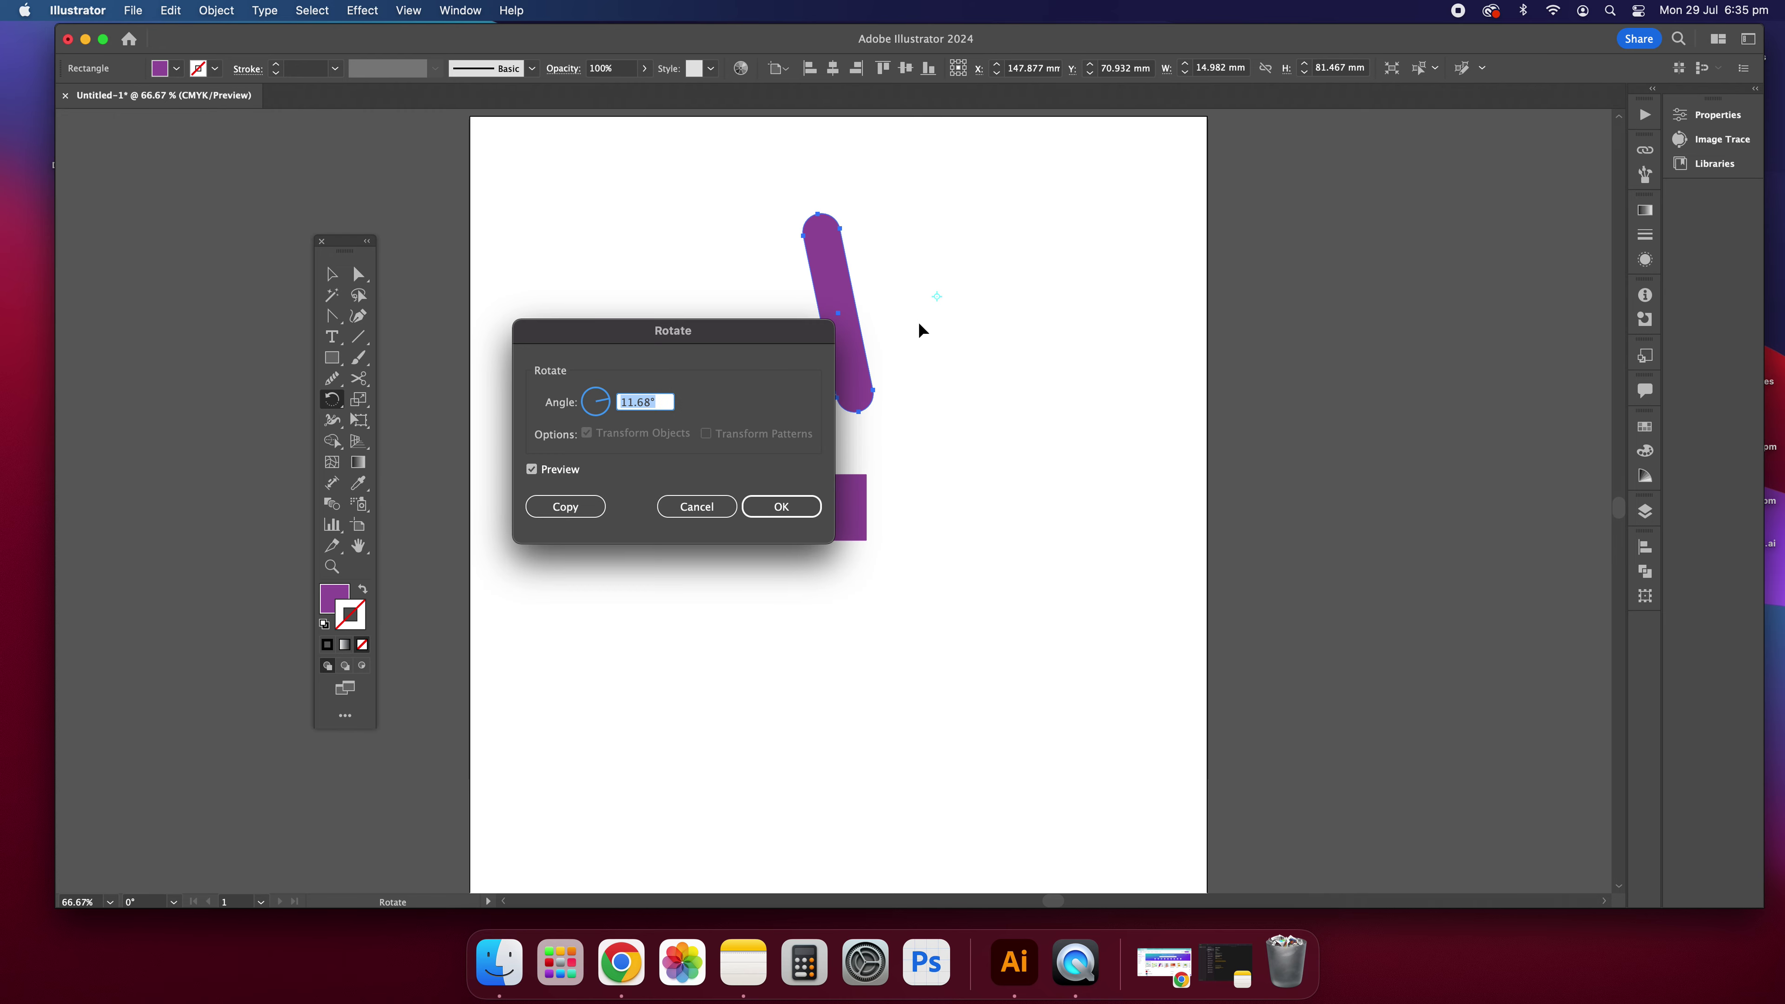
left_click(711, 506)
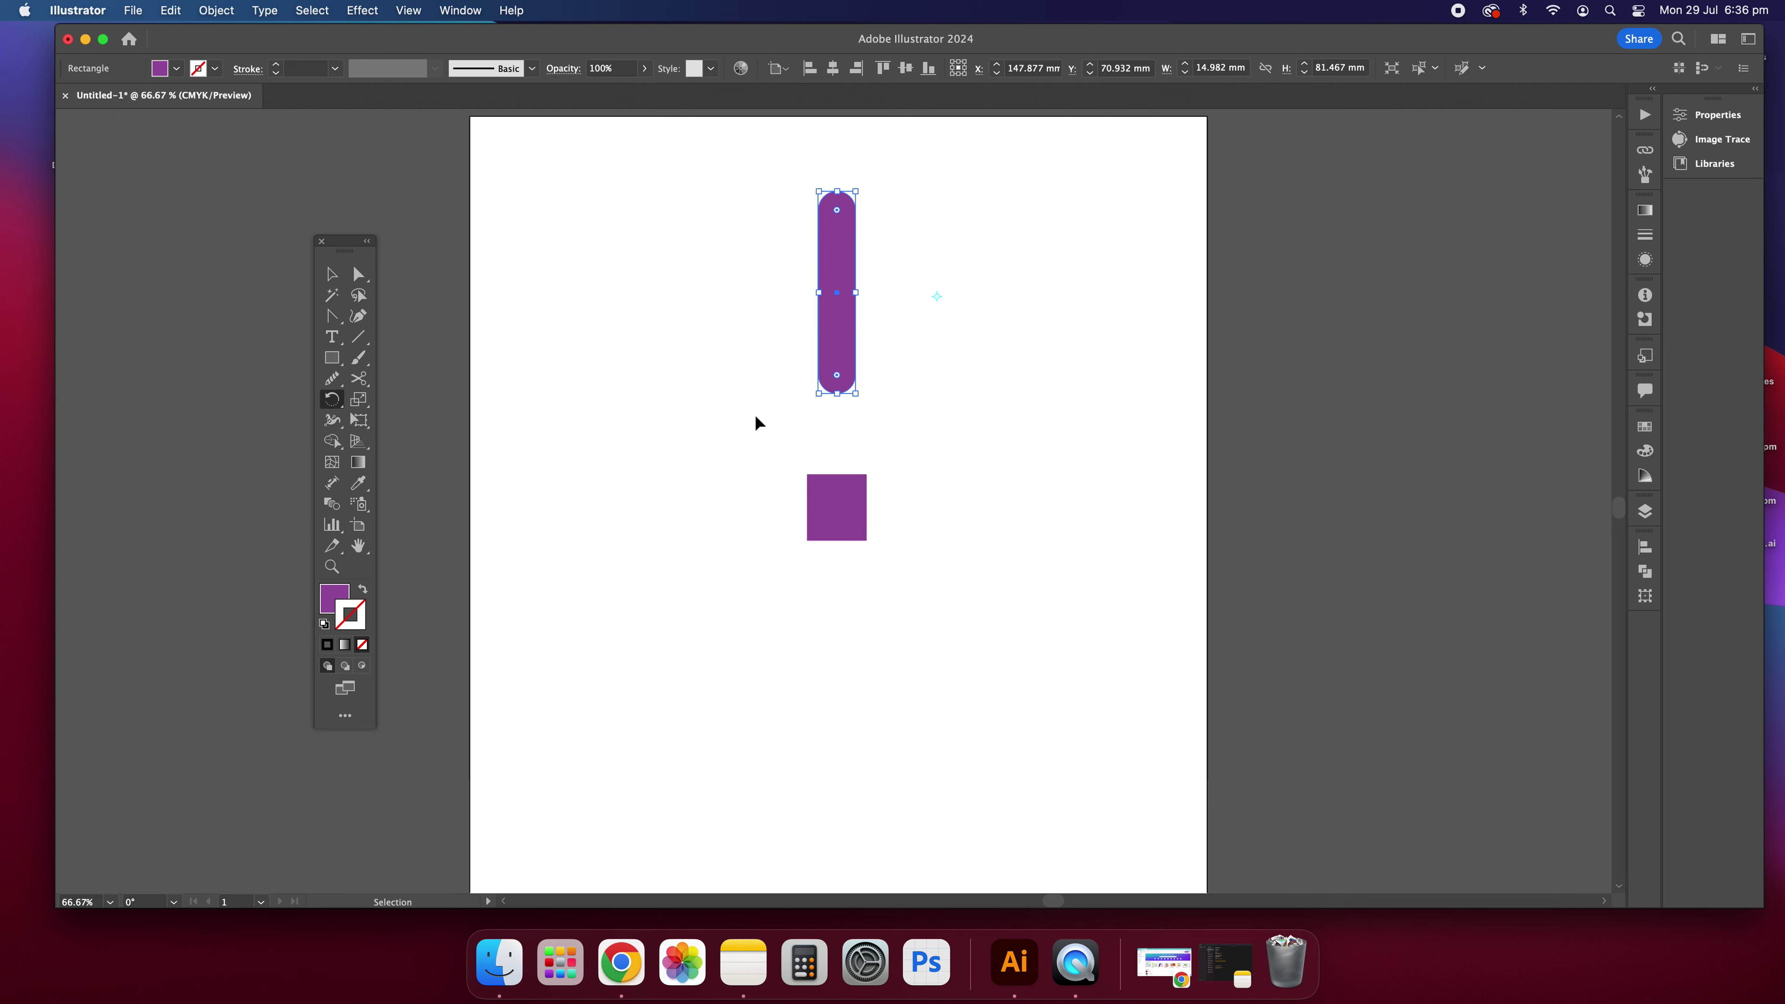
key("super+a")
left_click(332, 273)
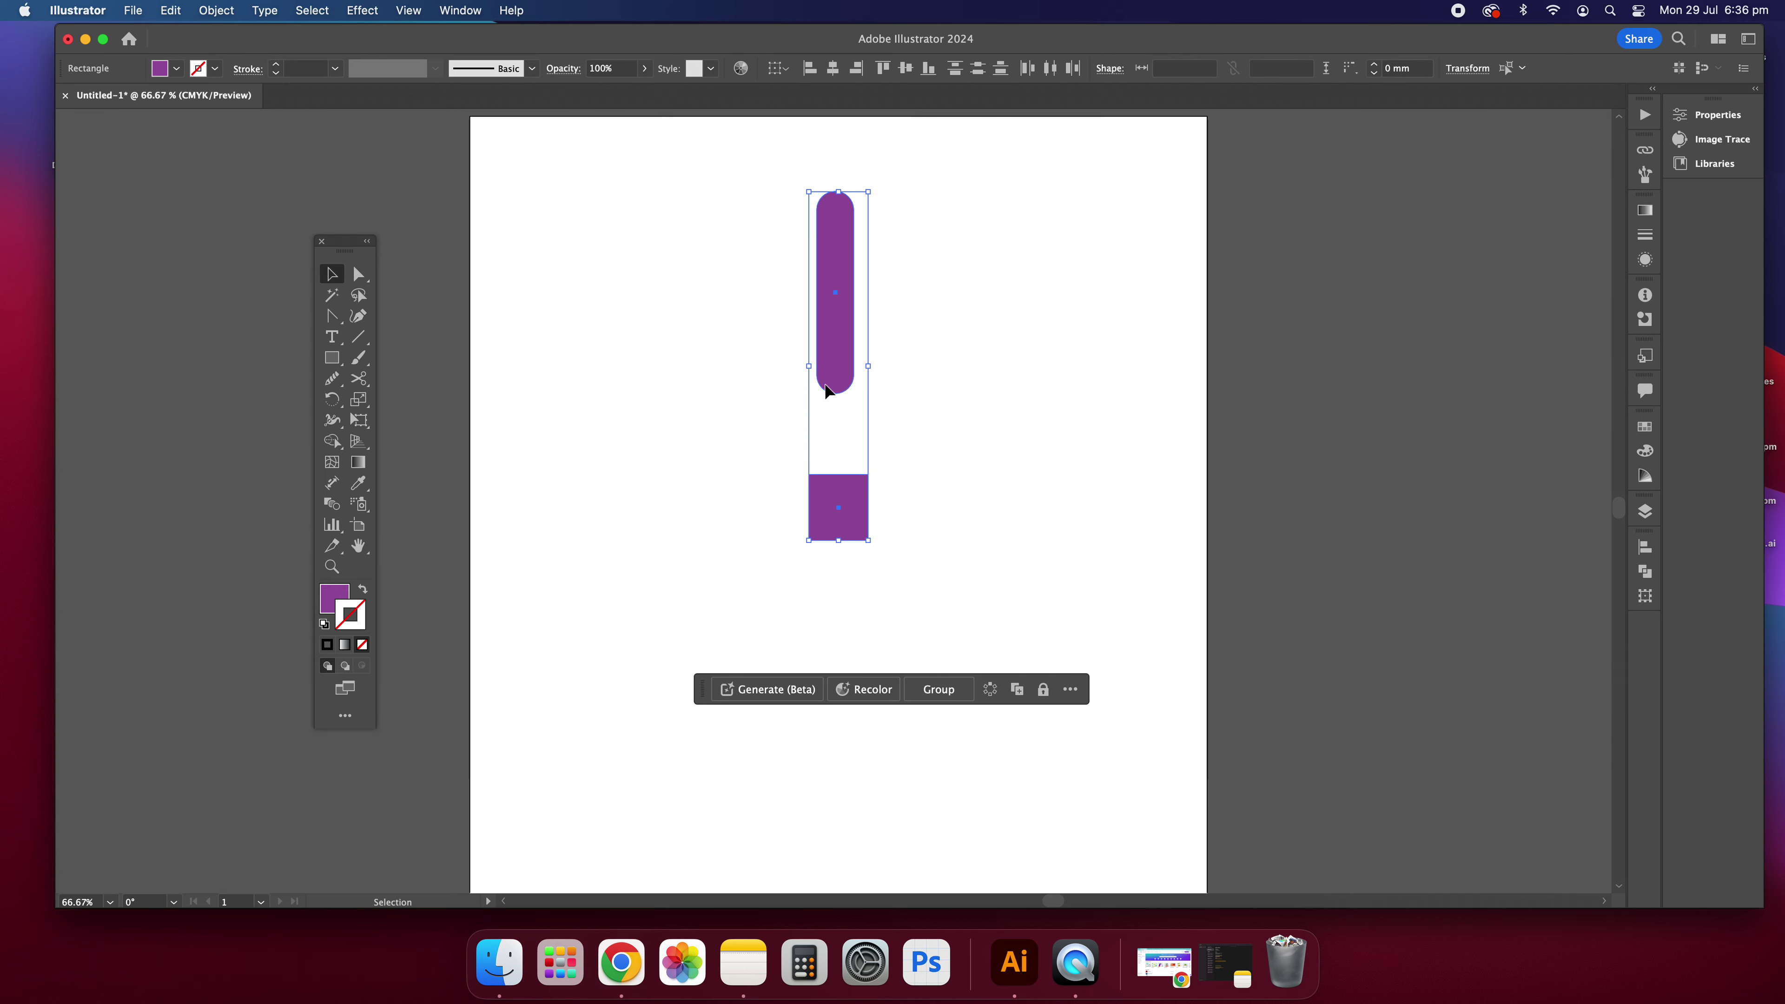
Step: Select the rounded bar together with the small rectangle and align their horizontal centres
left_click(957, 341)
left_click_drag(972, 543, 799, 330)
left_click(834, 68)
left_click(924, 503)
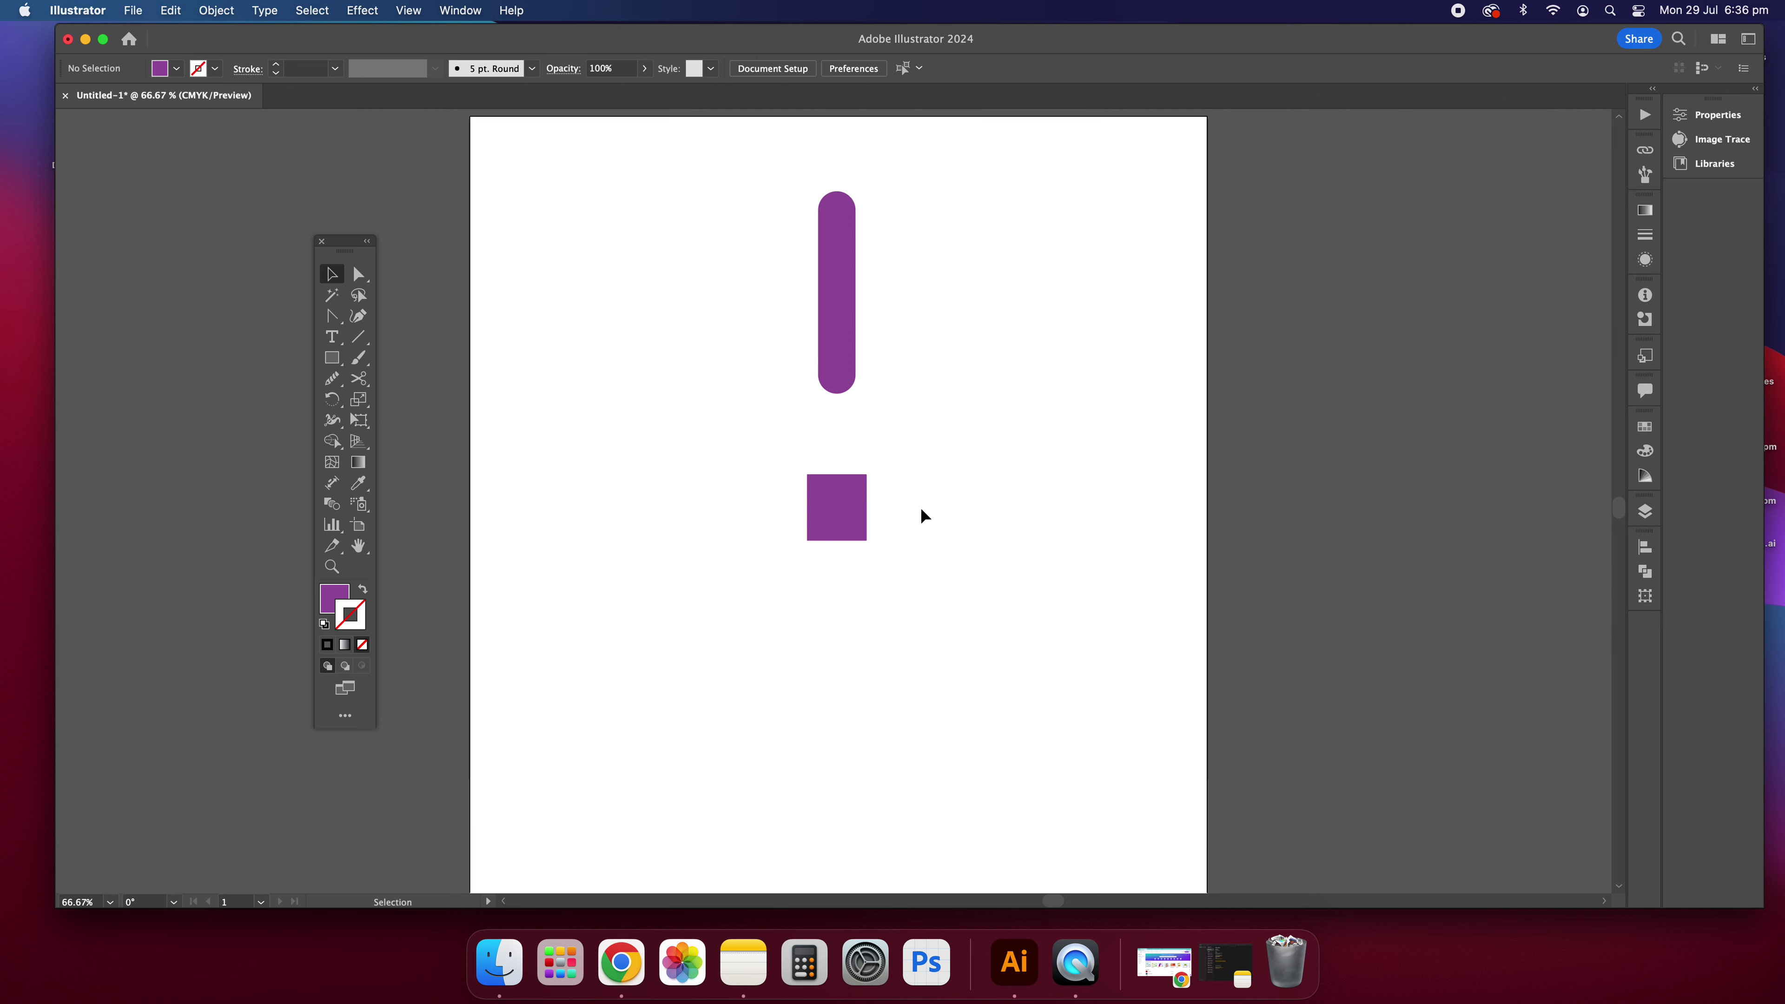
Step: Create a copy of the rounded bar rotated 45° clockwise about the centre of the small rectangle
left_click(831, 317)
left_click(332, 399)
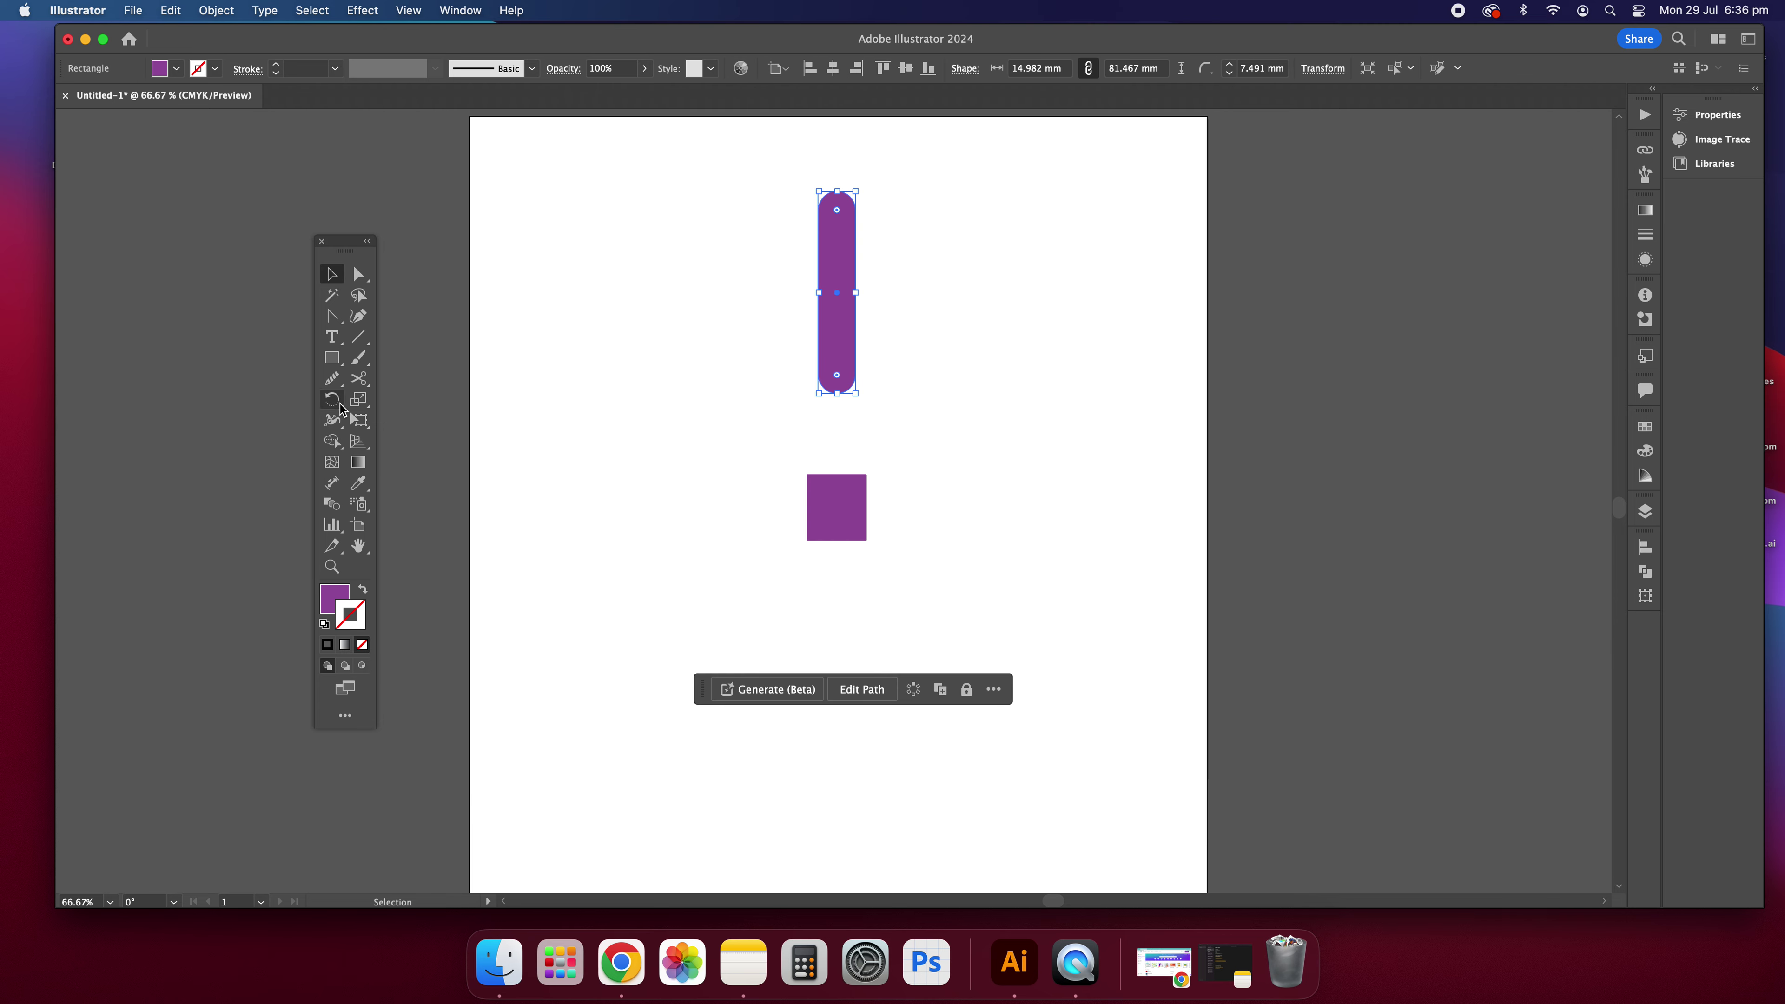
left_click(836, 507)
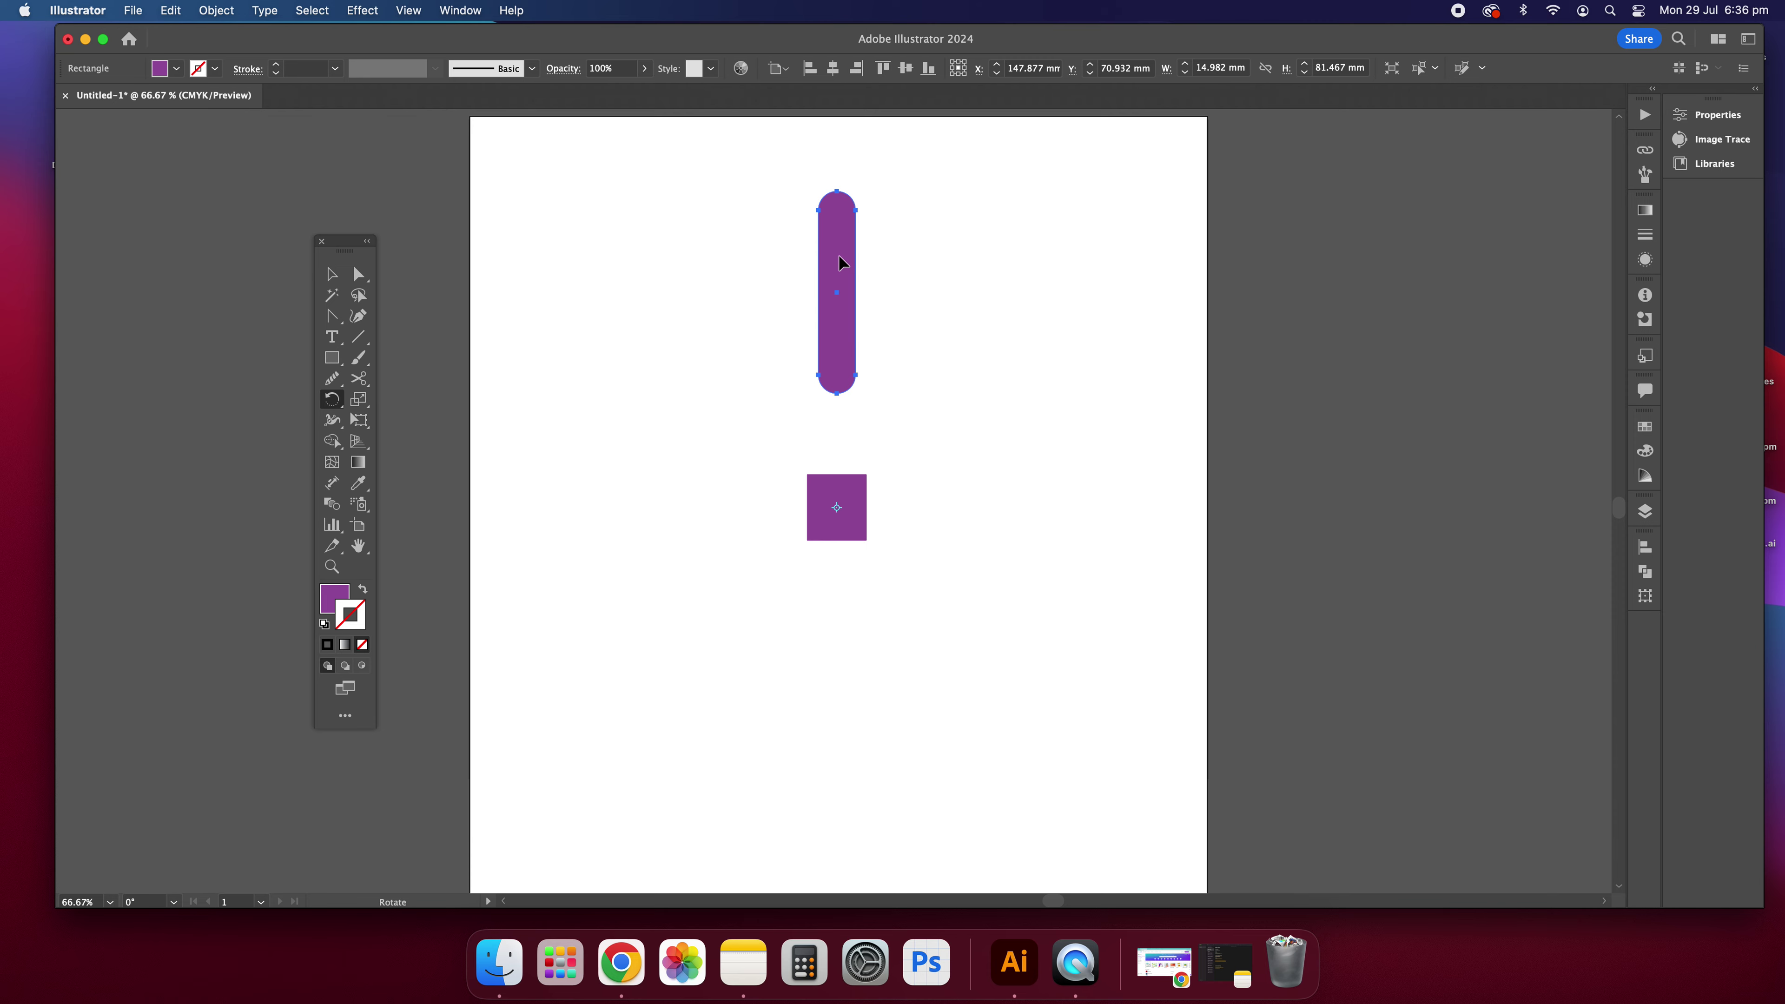
left_click_drag(841, 262, 1047, 357)
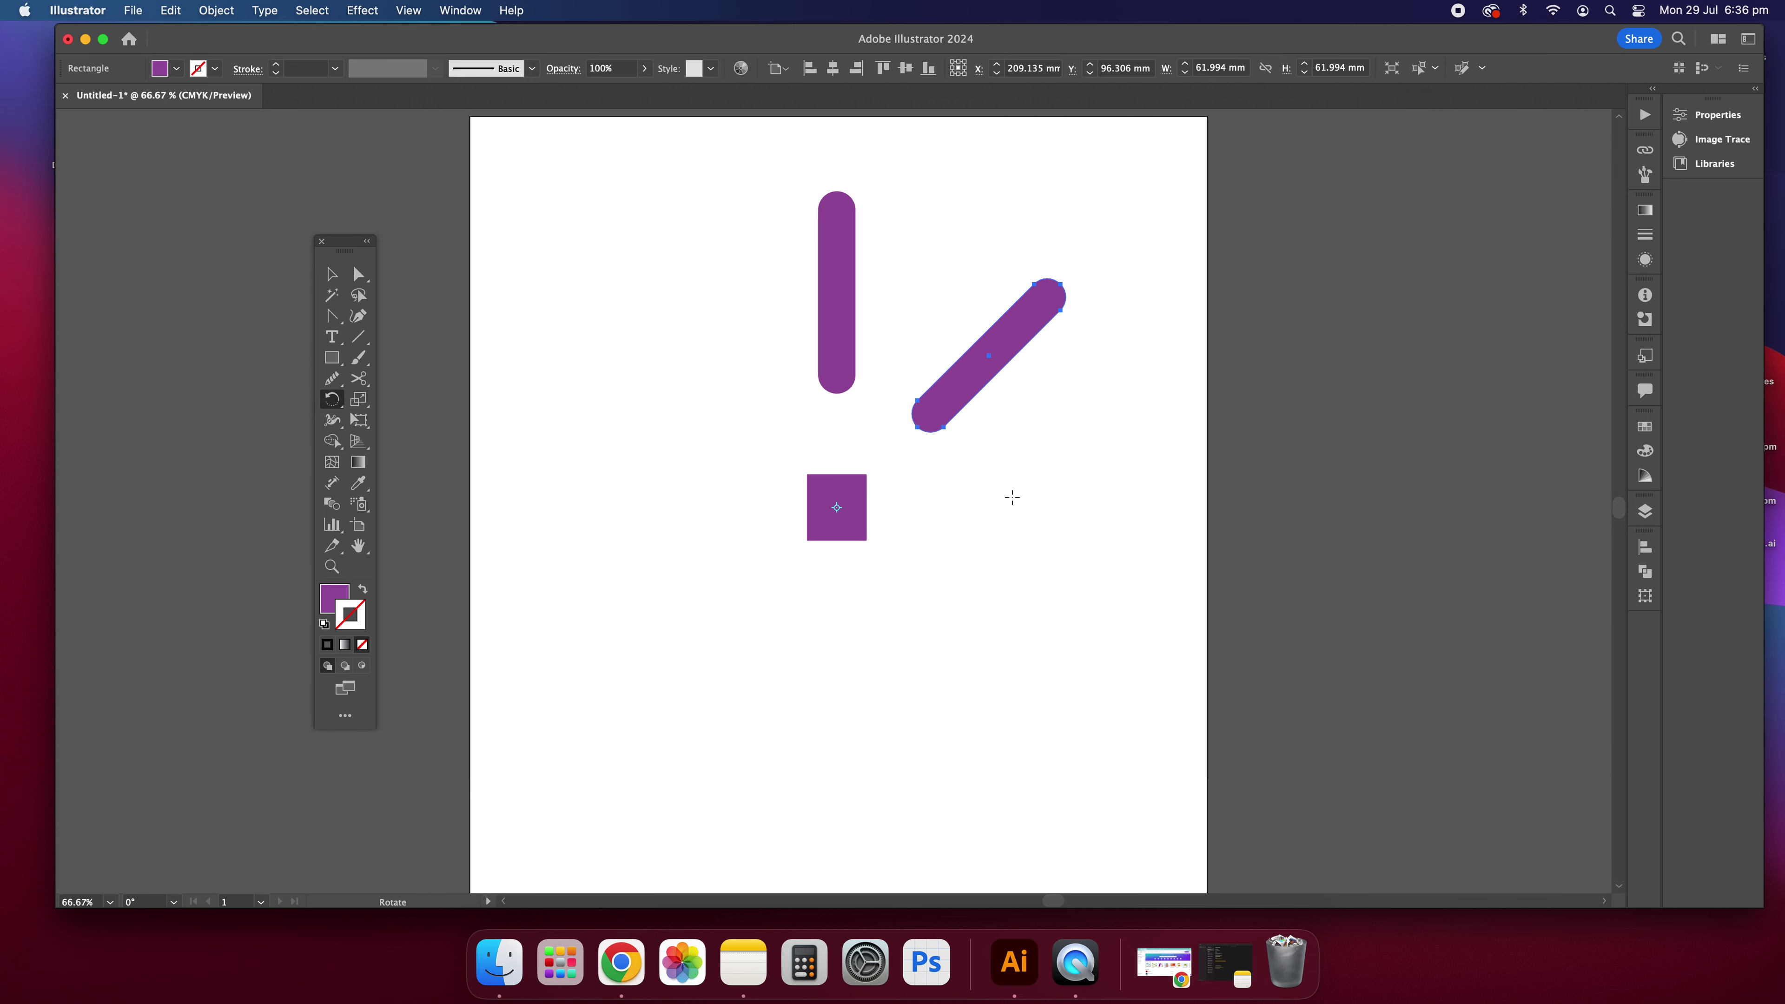
Step: Repeat the 45° rotated copy six times to complete a ring of eight rounded bars around the small rectangle, and deselect
key("super+d")
key("super+d")
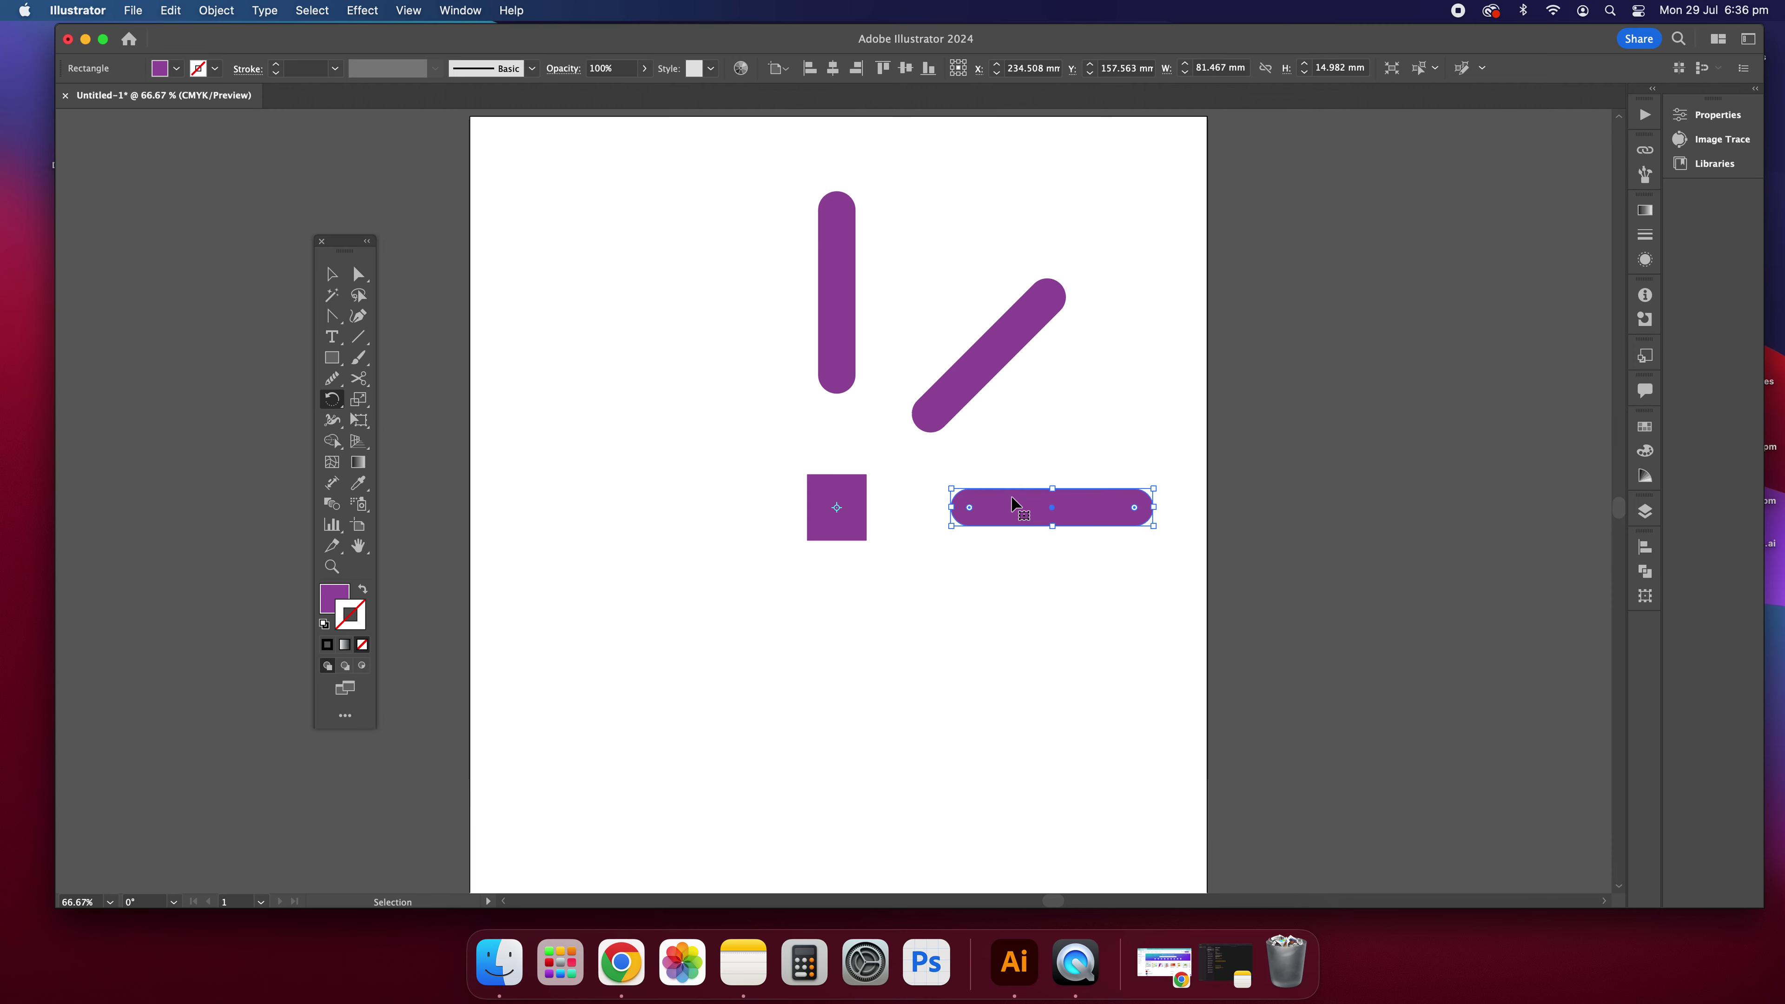
key("super+d")
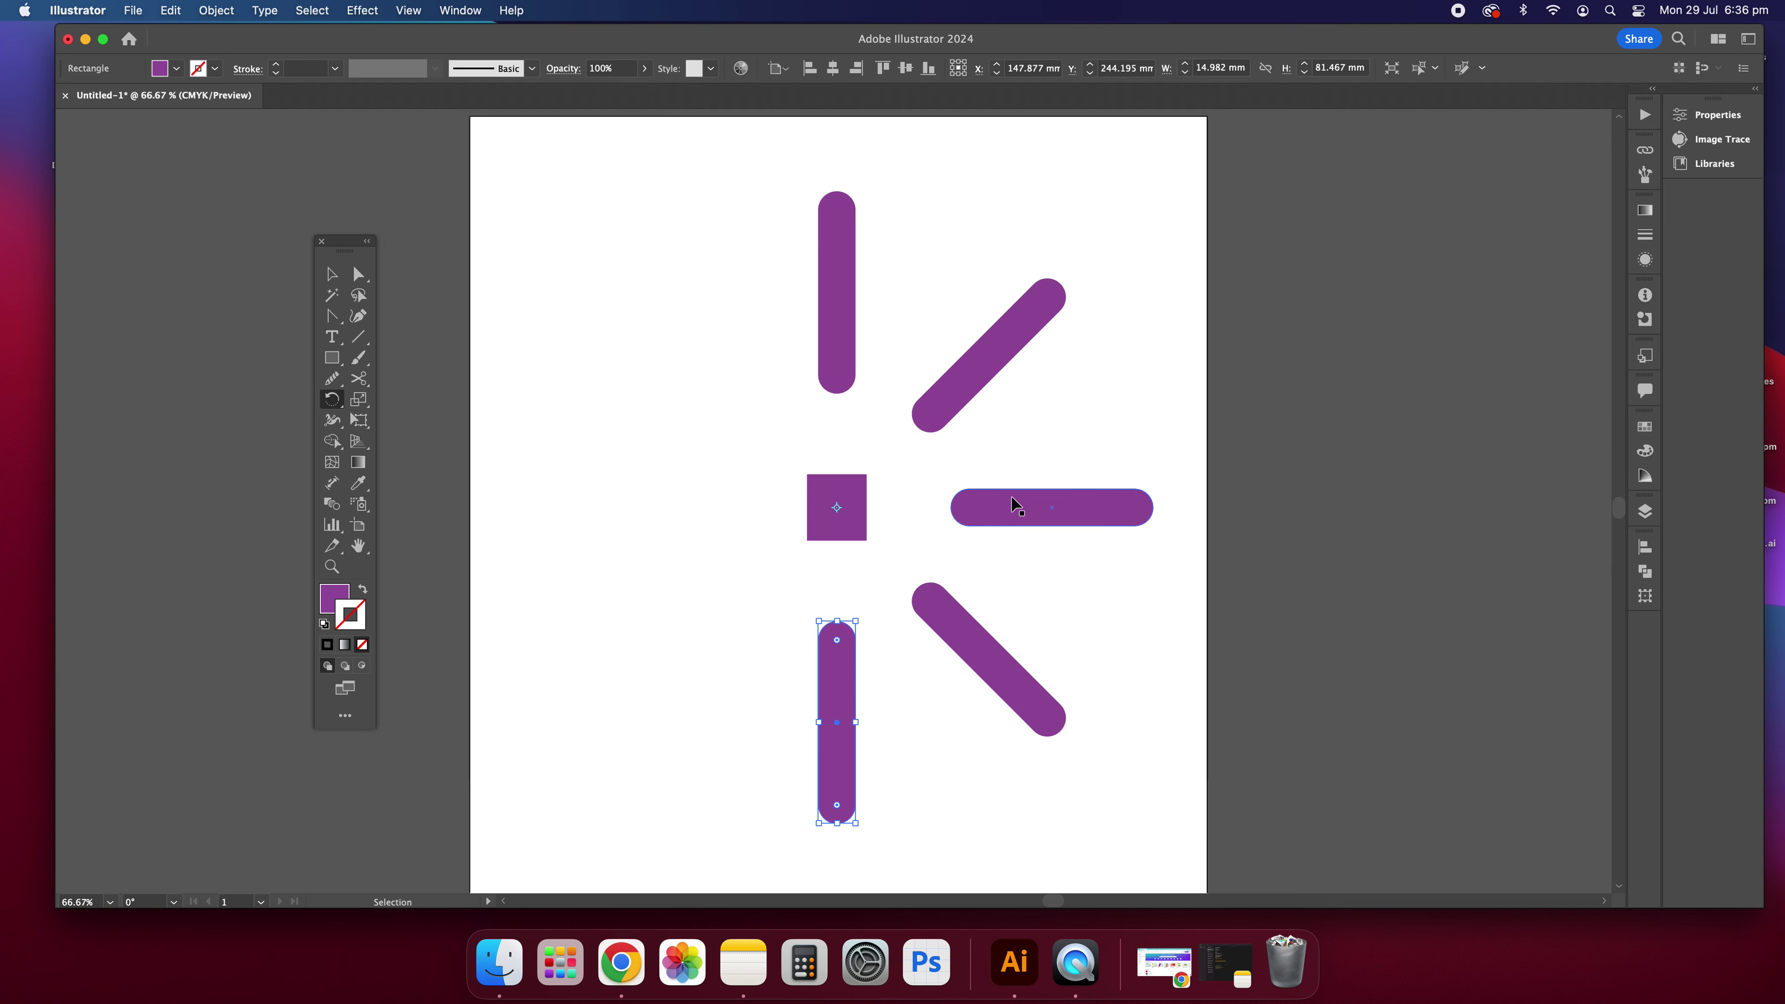
key("super+d")
key("super+d")
key("super+d")
key("r")
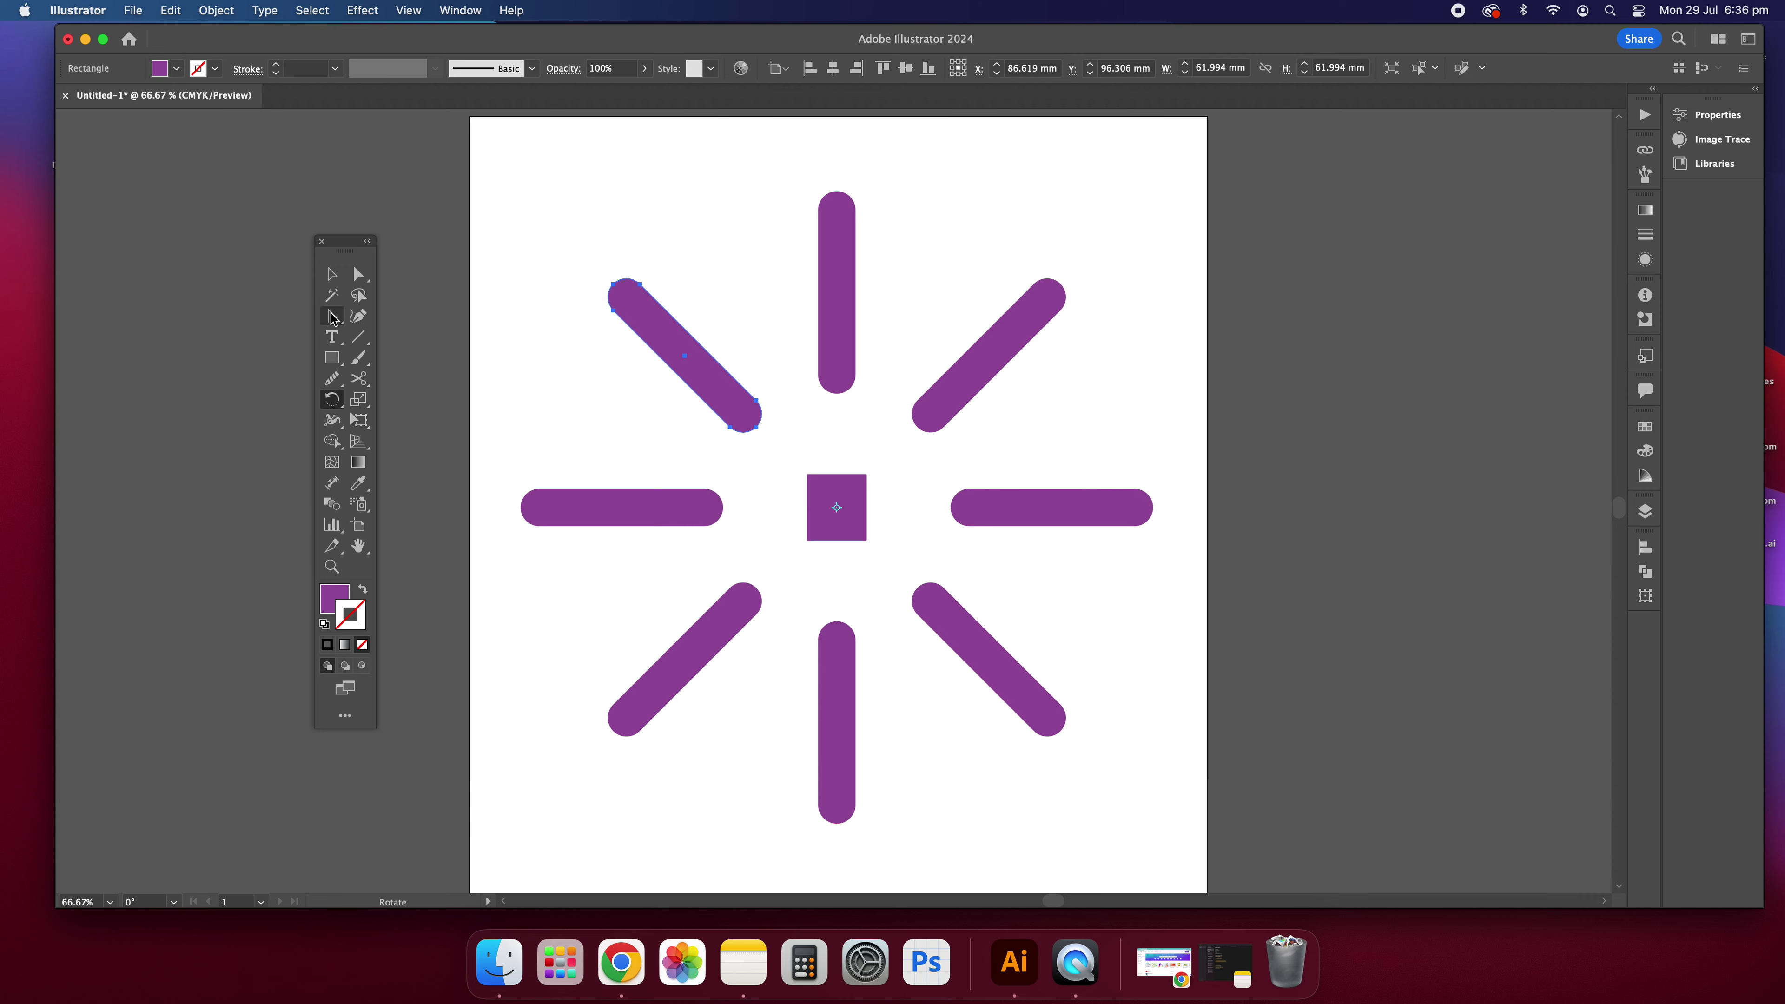
key("v")
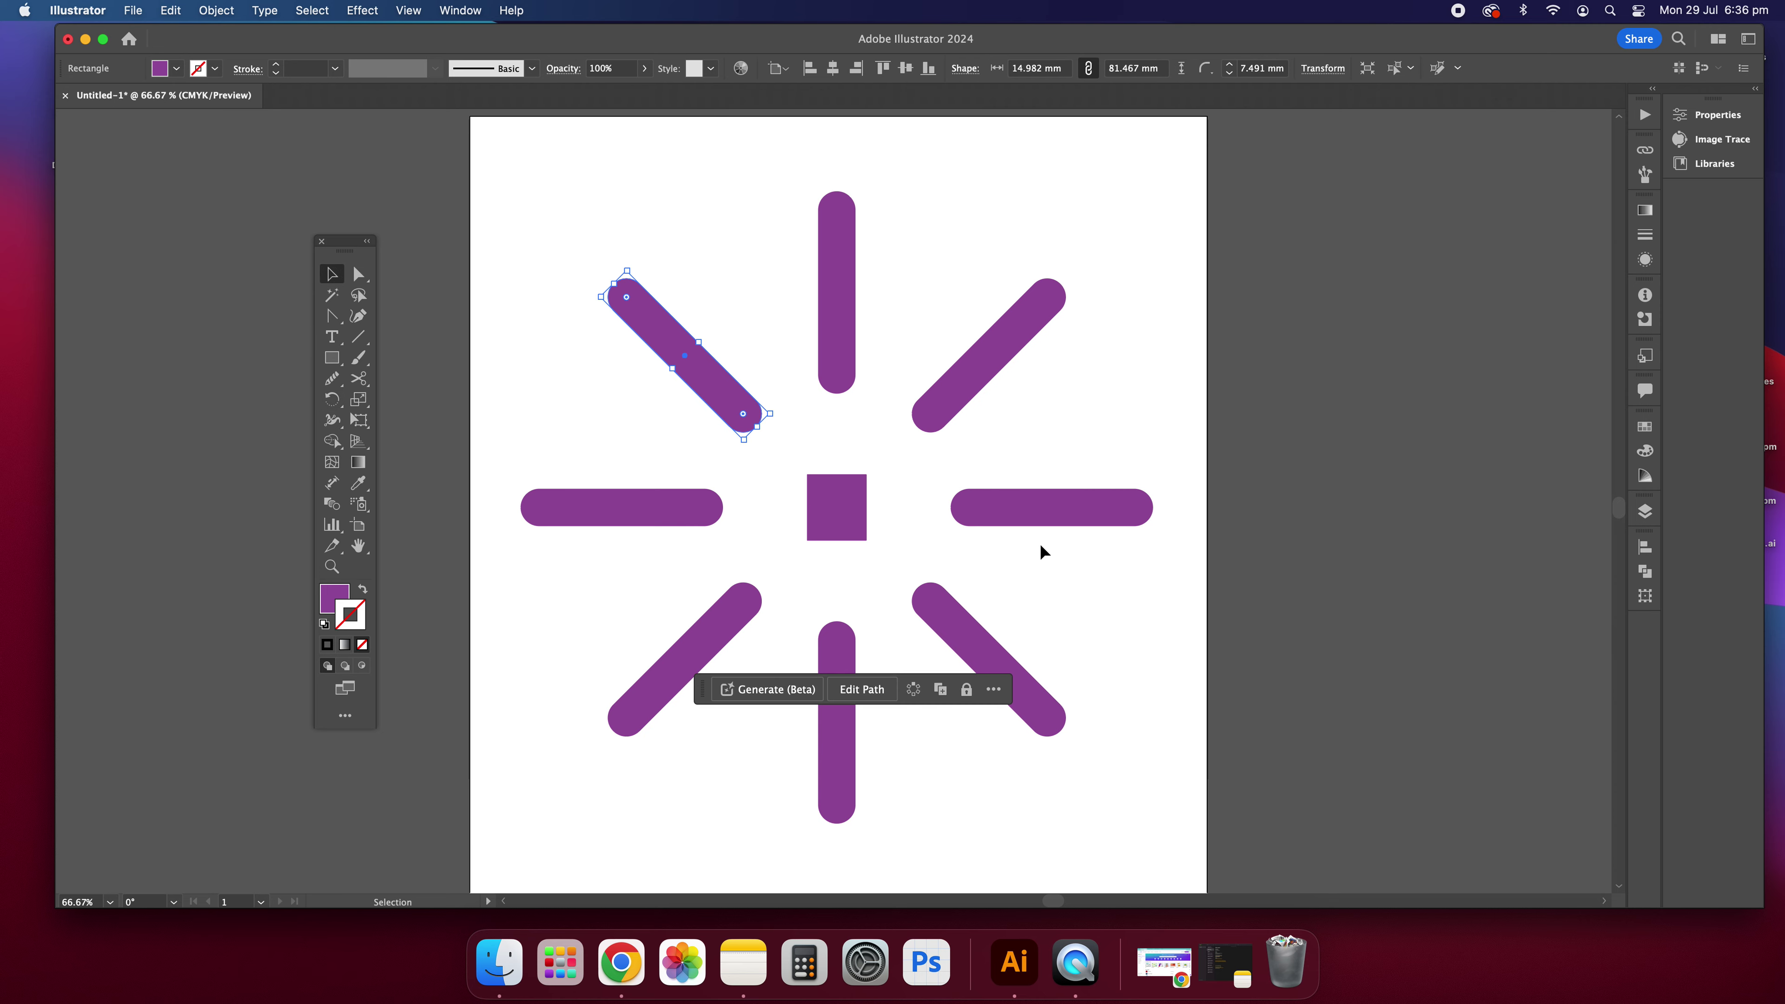
left_click(1129, 620)
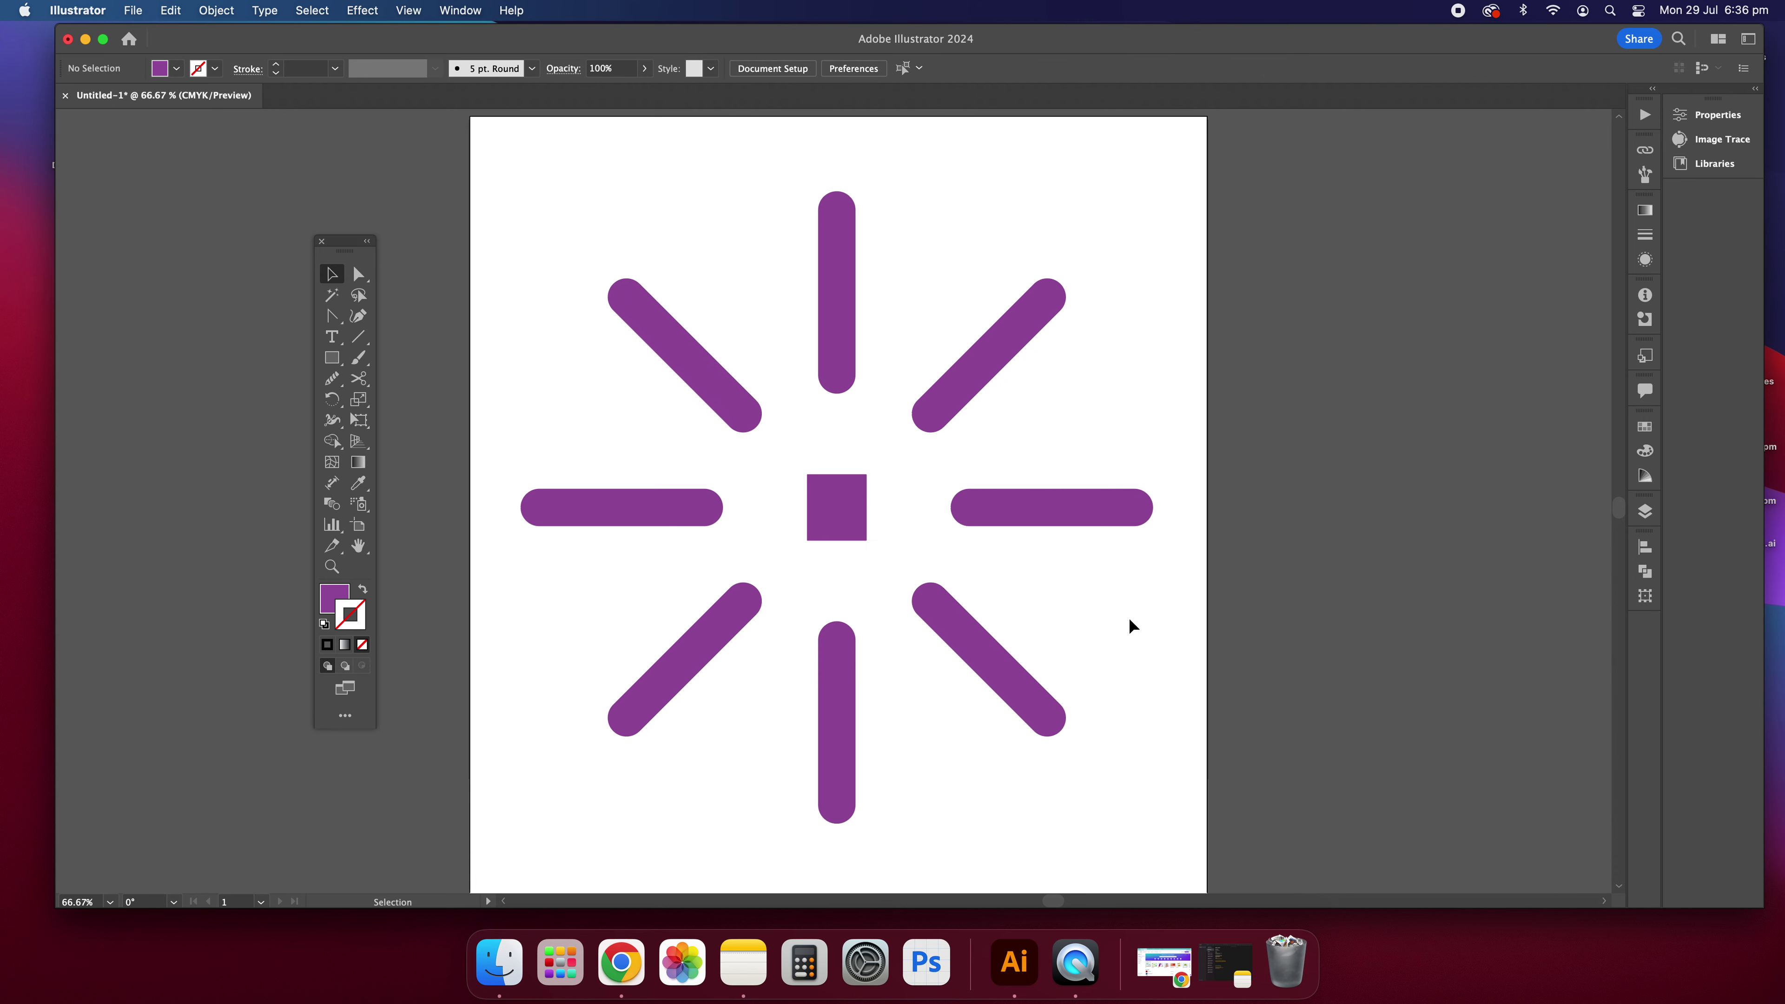
Step: Undo all the rotated copies, back to the single upright rounded bar above the small rectangle, and clear the selection
key("a")
key("super+z")
key("super+z")
key("super+z")
key("super+z")
key("super+z")
key("super+z")
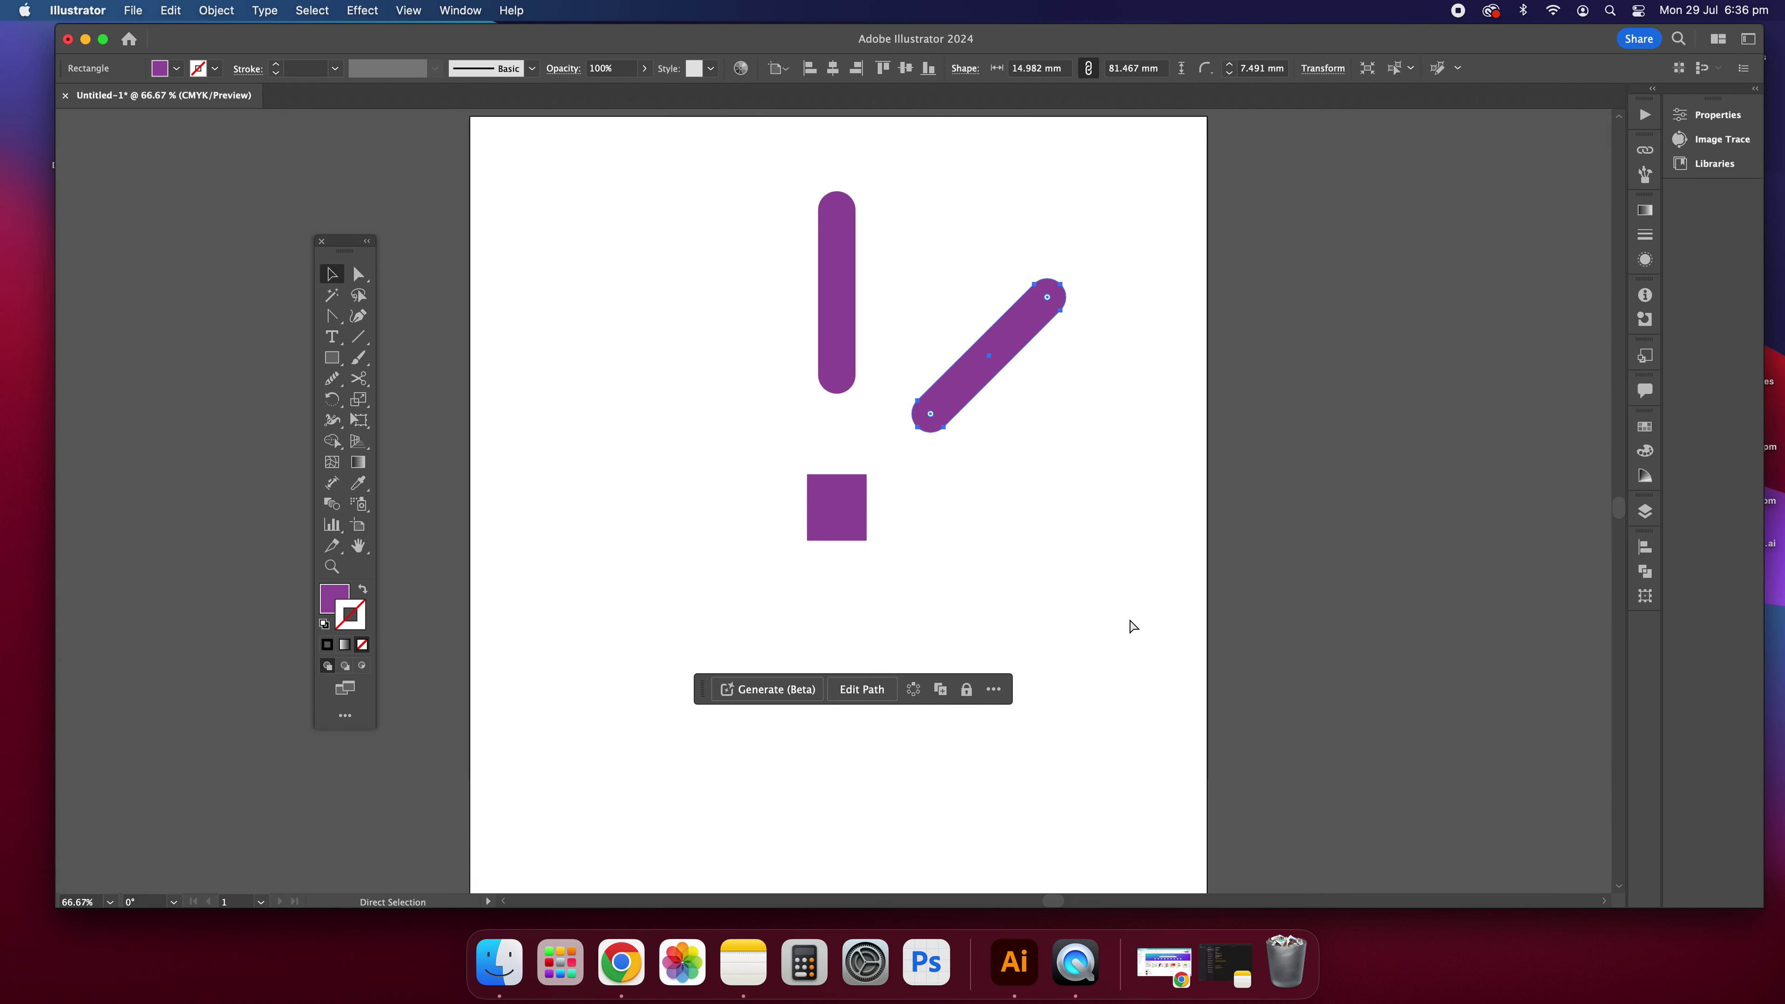
key("super+z")
key("v")
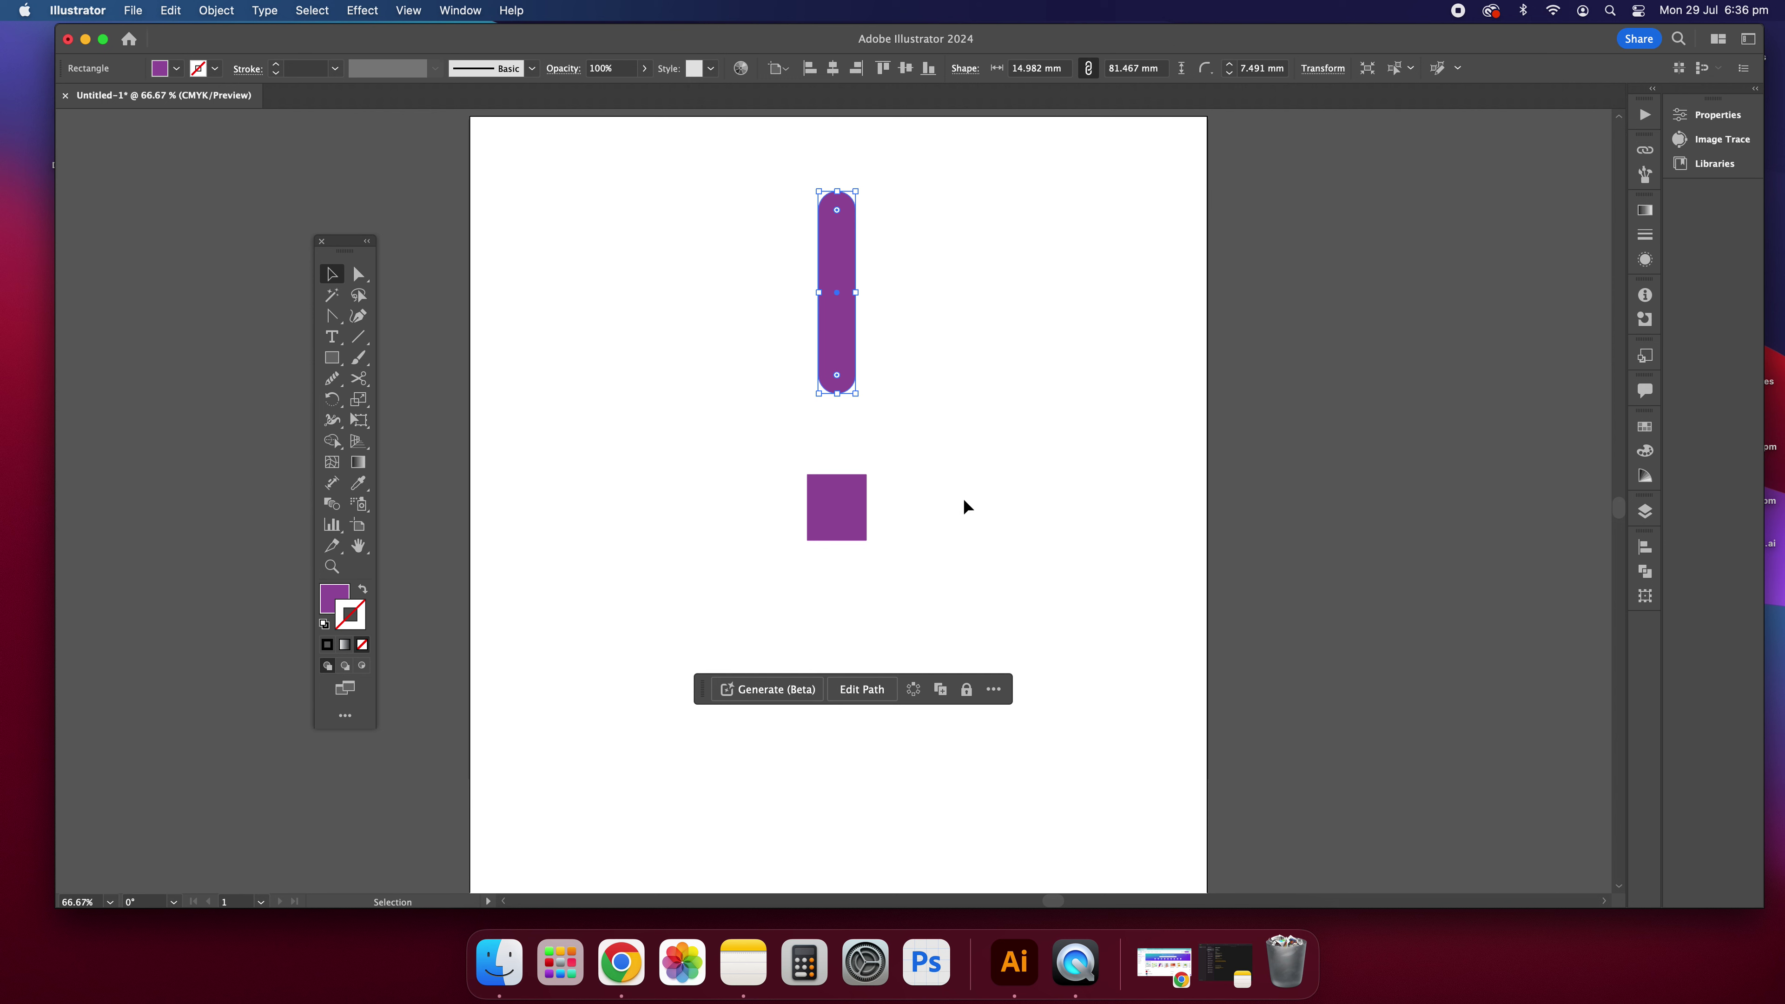
left_click(978, 517)
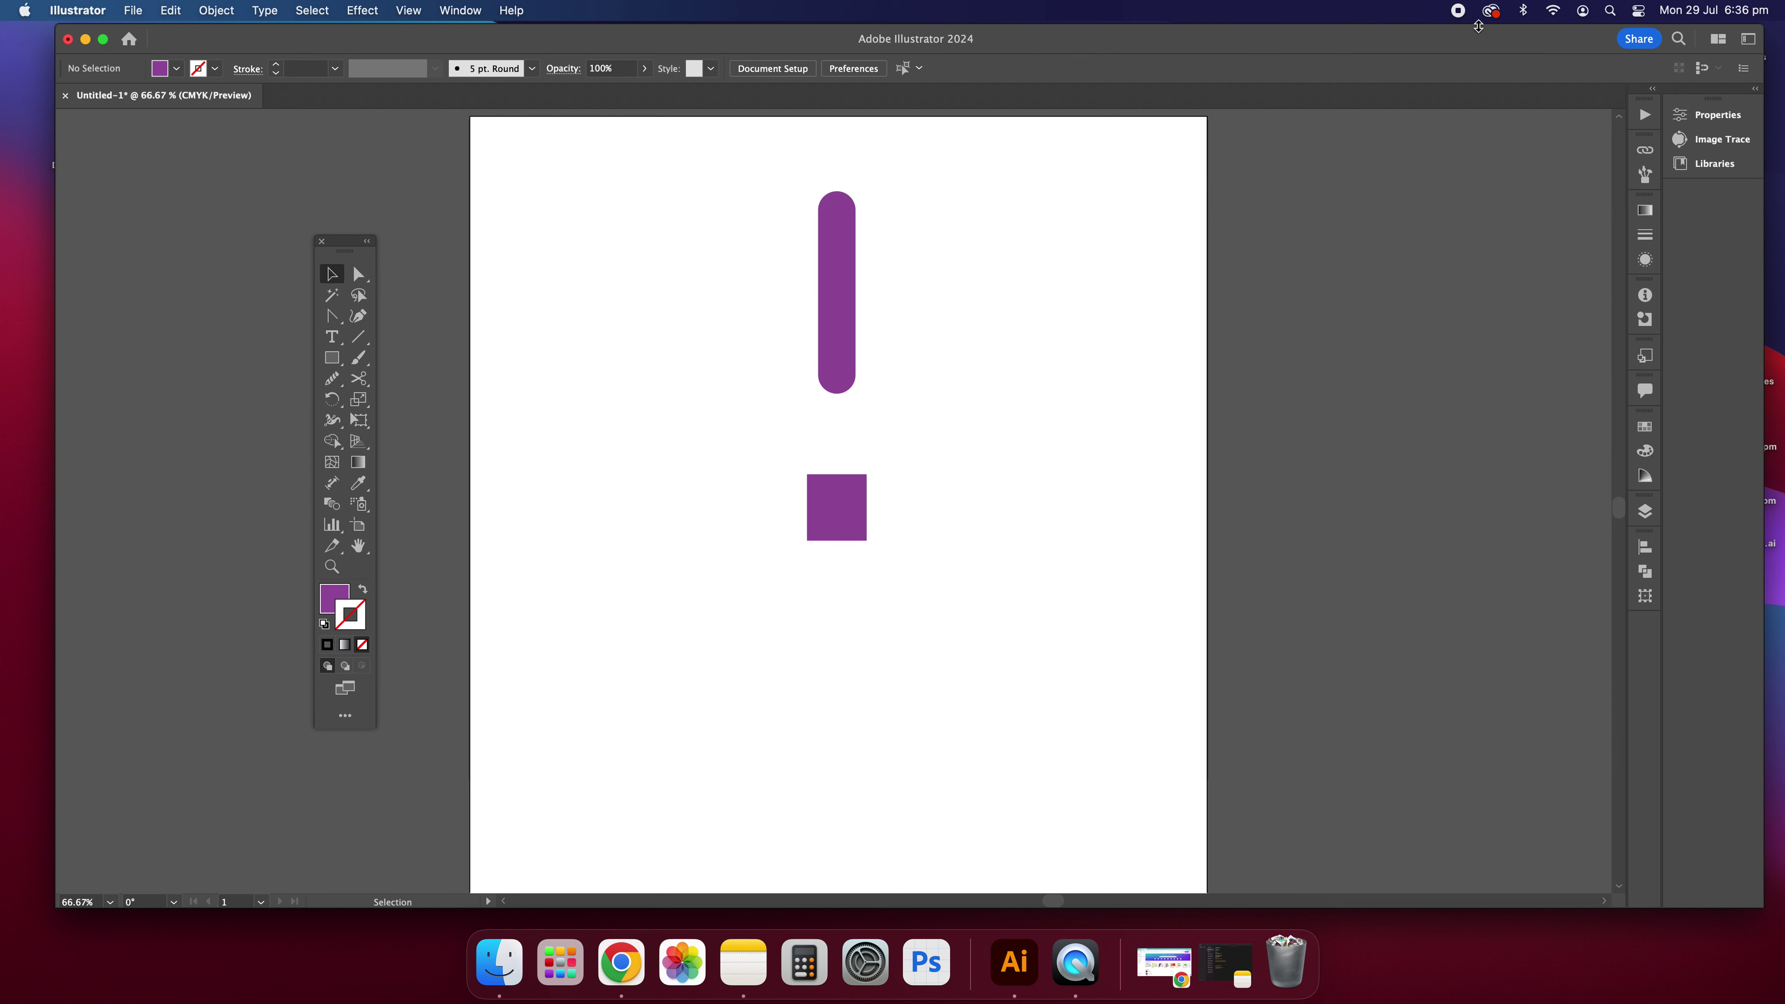